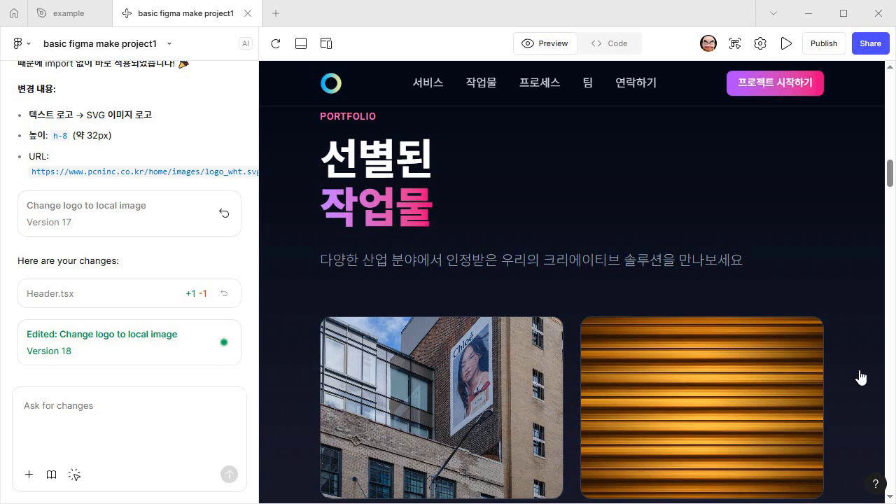
- Switch to File Explorer and delete the "image source" and "text source" folders from the 교안 folder
{"action": "key", "text": "alt+Tab"}
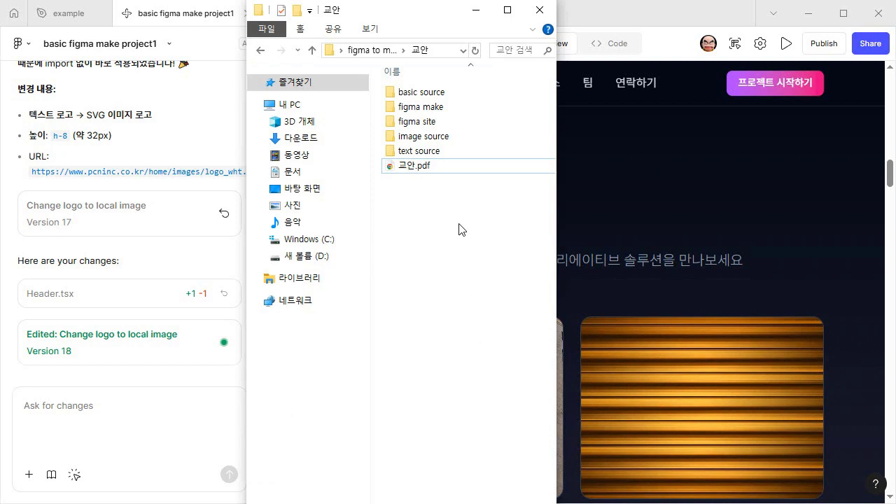
{"action": "left_click", "coordinate": [441, 150]}
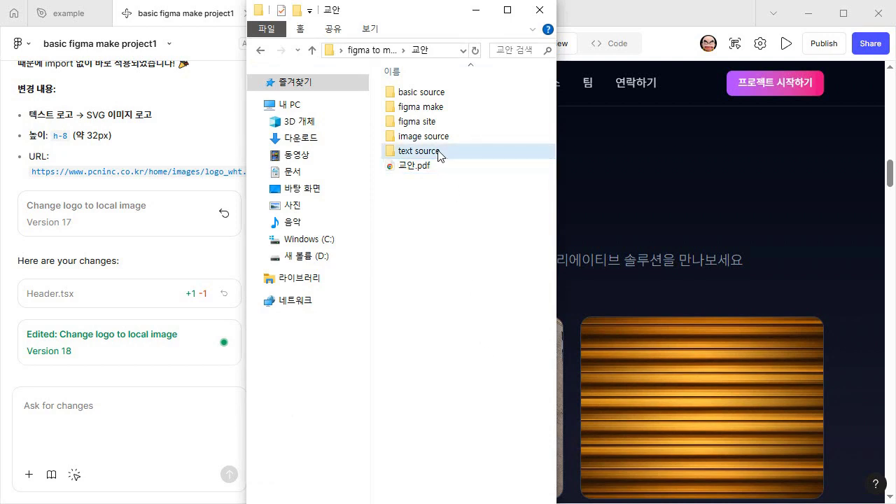
{"action": "left_click", "coordinate": [437, 138], "text": "ctrl"}
{"action": "key", "text": "Delete"}
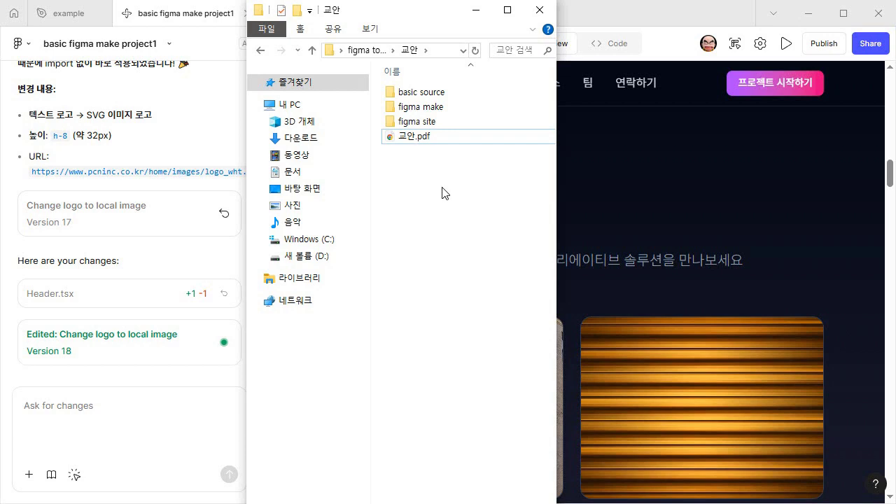
{"action": "left_click", "coordinate": [630, 22]}
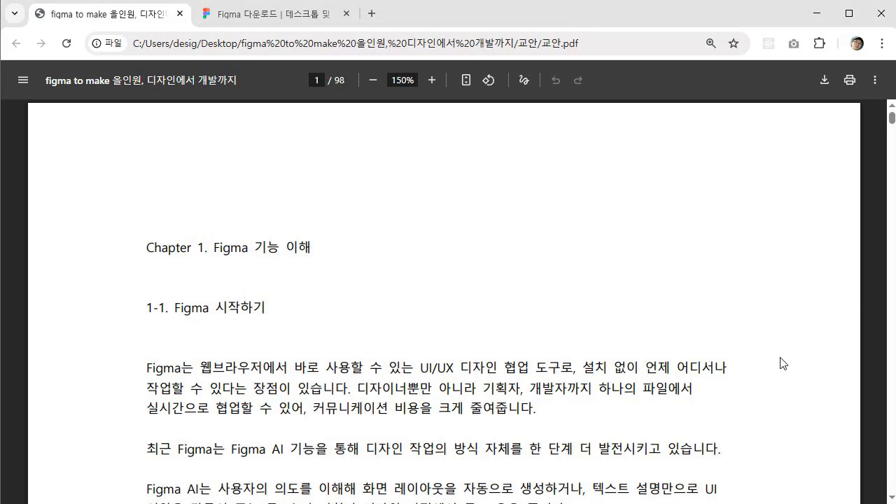
- Read the course PDF up to section 1-2, and examine the desktop, mobile and font installer options on the Figma downloads page
{"action": "scroll", "coordinate": [373, 263], "scroll_direction": "down", "scroll_amount": 4}
{"action": "scroll", "coordinate": [468, 300], "scroll_direction": "down", "scroll_amount": 15}
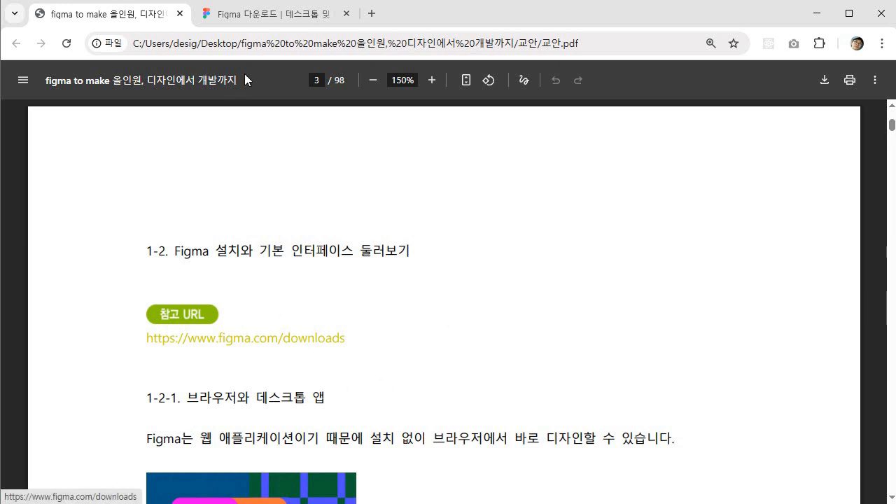
{"action": "left_click", "coordinate": [250, 16]}
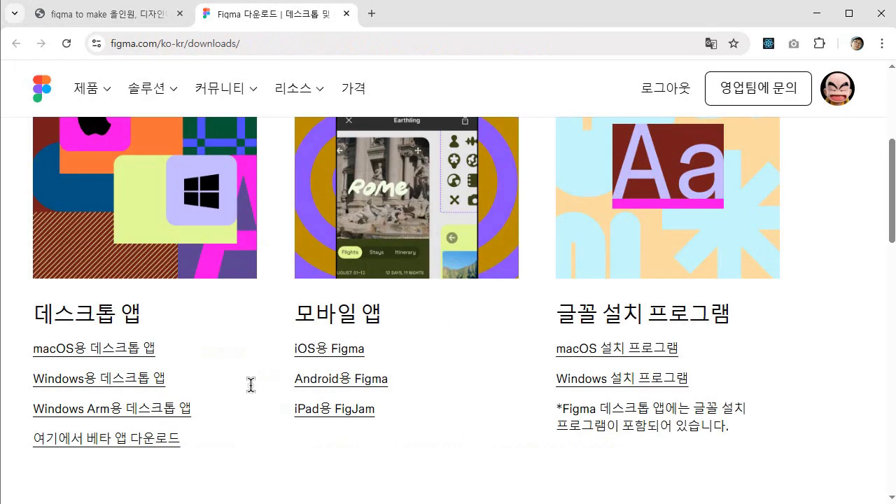
{"action": "scroll", "coordinate": [258, 388], "scroll_direction": "up", "scroll_amount": 4}
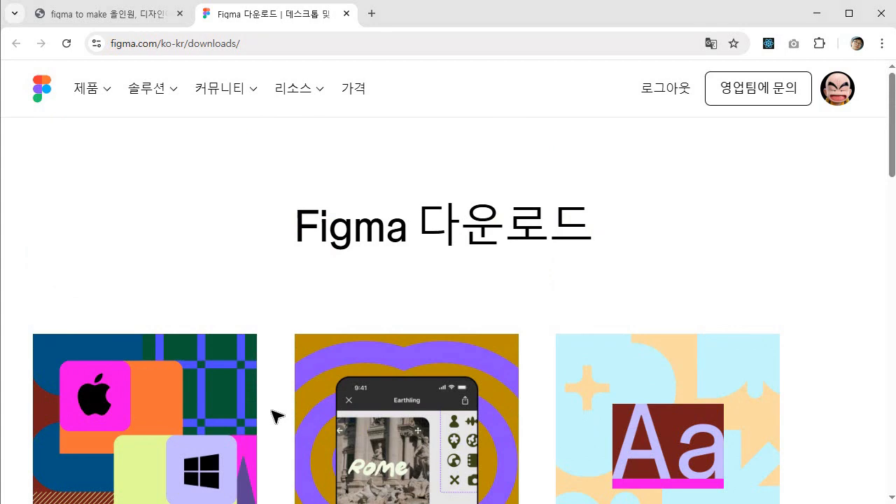
{"action": "scroll", "coordinate": [277, 416], "scroll_direction": "down", "scroll_amount": 4}
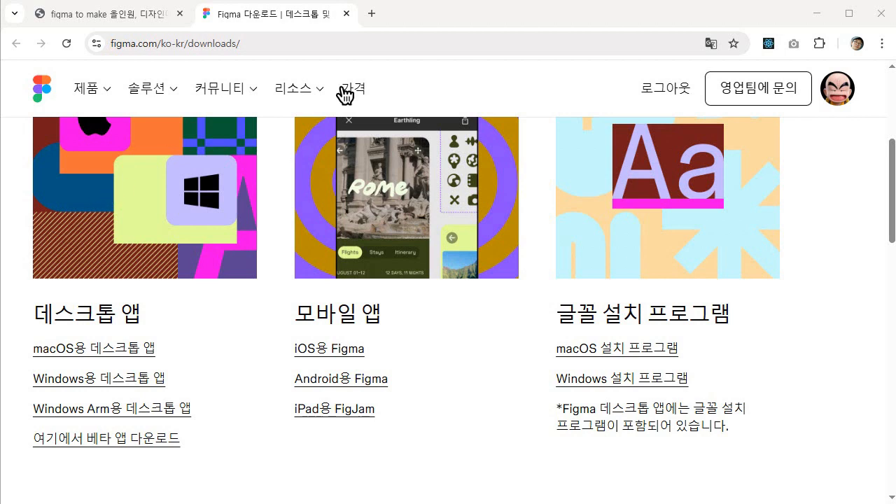
- Switch to the Figma desktop app and close the basic figma make project1 file
{"action": "key", "text": "alt+Tab"}
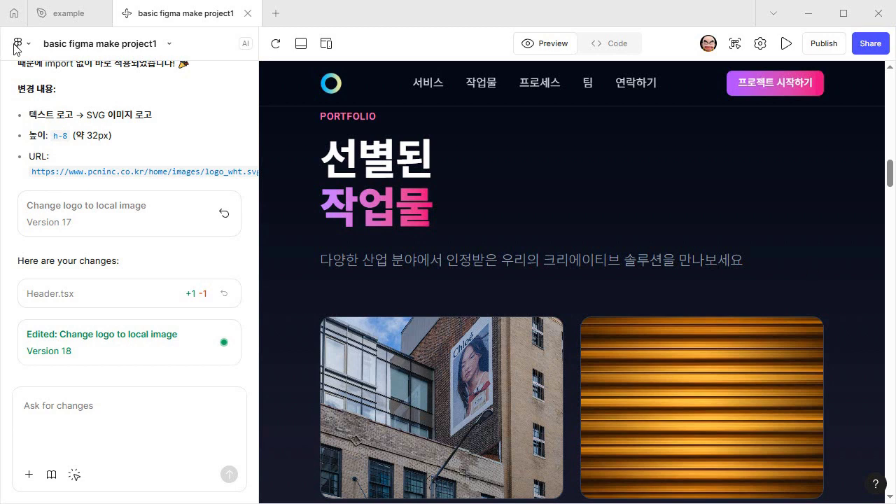
{"action": "left_click", "coordinate": [247, 13]}
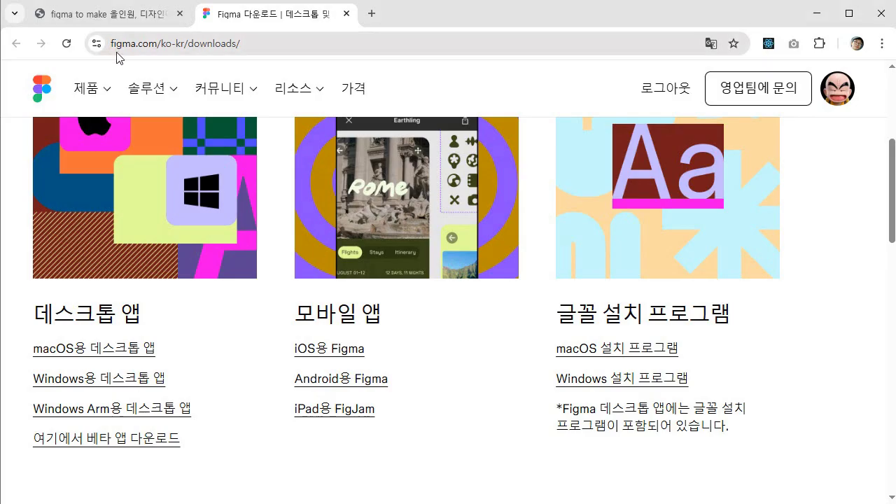
- Read Chapter 1 of the course PDF from the Figma introduction through to section 1-2-2 on the main dashboard
{"action": "left_click", "coordinate": [109, 19]}
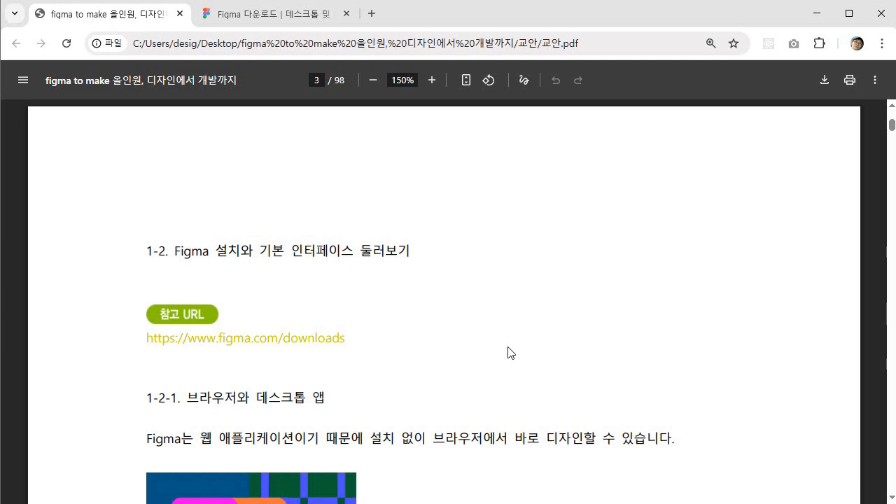
{"action": "scroll", "coordinate": [512, 365], "scroll_direction": "up", "scroll_amount": 15}
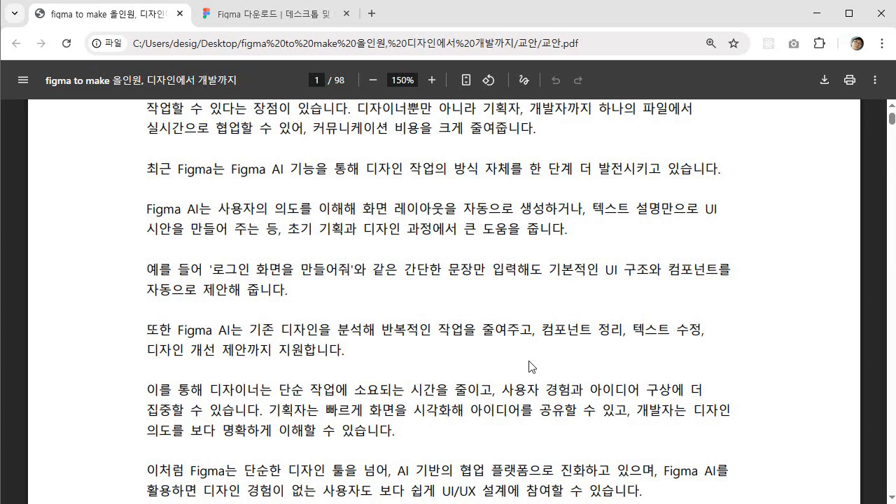
{"action": "left_click", "coordinate": [891, 107]}
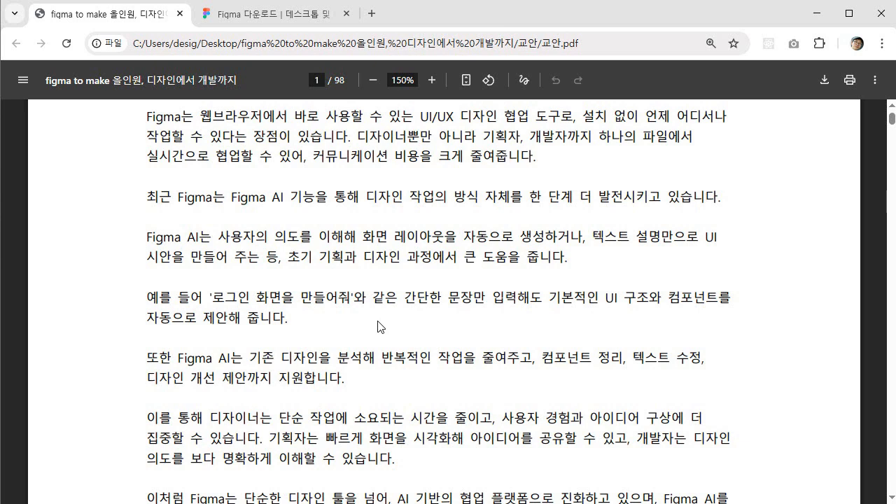
{"action": "scroll", "coordinate": [380, 327], "scroll_direction": "down", "scroll_amount": 2}
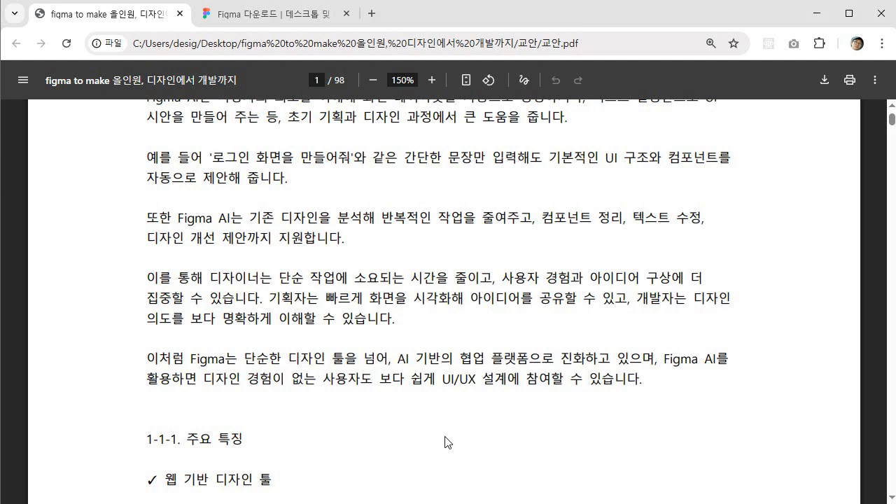
{"action": "scroll", "coordinate": [445, 434], "scroll_direction": "down", "scroll_amount": 4}
{"action": "scroll", "coordinate": [447, 345], "scroll_direction": "down", "scroll_amount": 20}
{"action": "scroll", "coordinate": [448, 345], "scroll_direction": "down", "scroll_amount": 10}
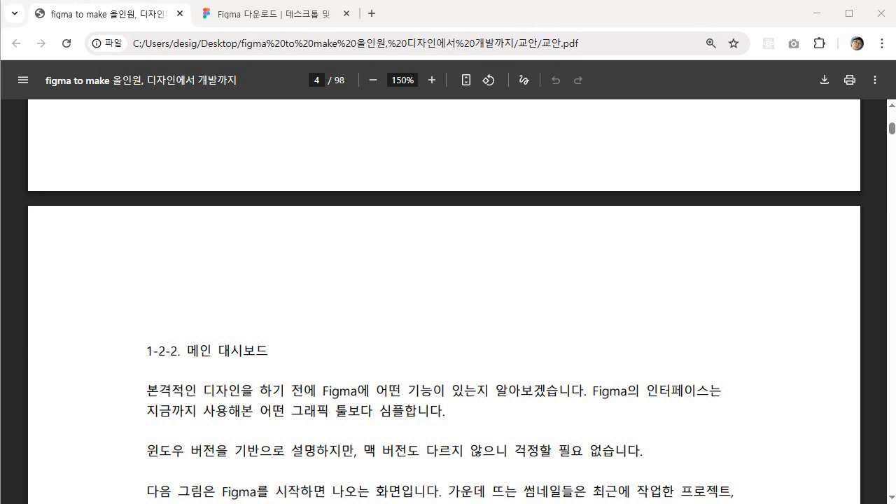
- Switch to Figma, look over the recent files, bring up the example design file and dismiss its notification
{"action": "key", "text": "alt+Tab"}
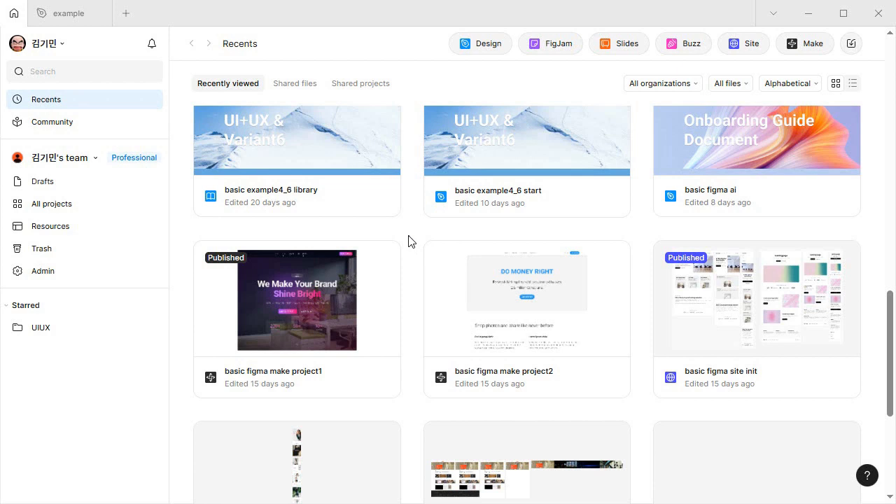
{"action": "scroll", "coordinate": [411, 242], "scroll_direction": "up", "scroll_amount": 15}
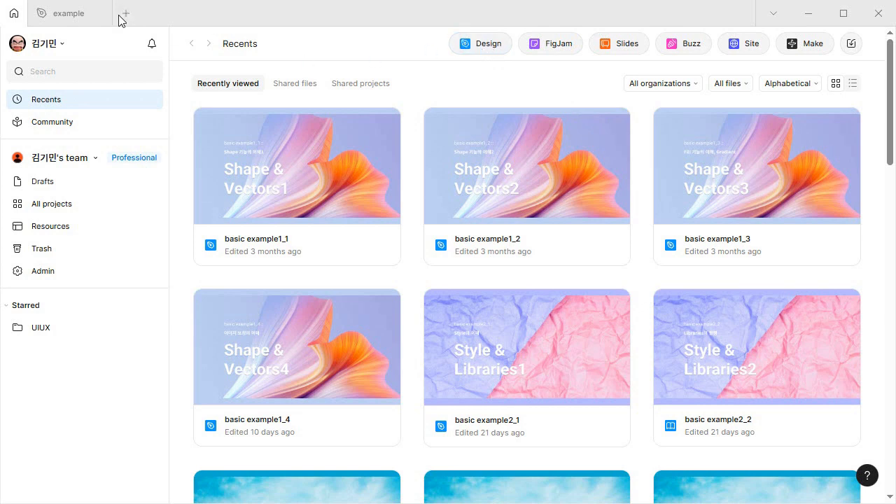
{"action": "left_click", "coordinate": [72, 18]}
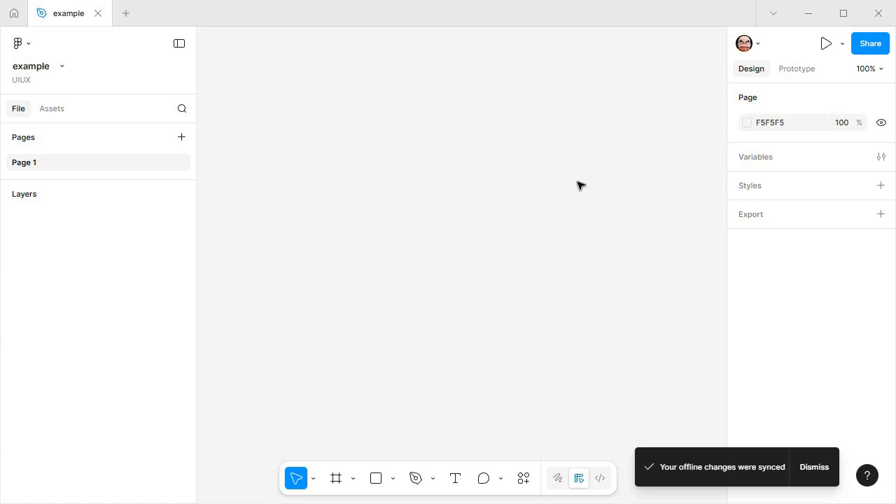
{"action": "left_click", "coordinate": [12, 15]}
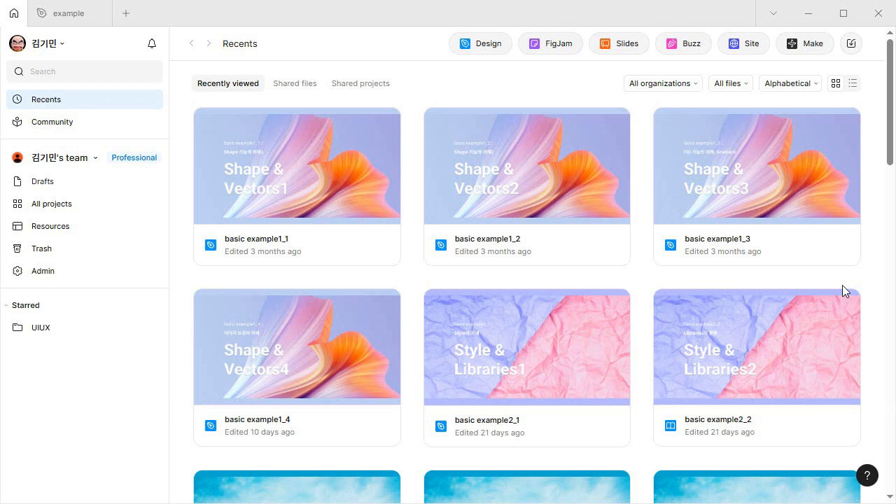
{"action": "left_click", "coordinate": [64, 19]}
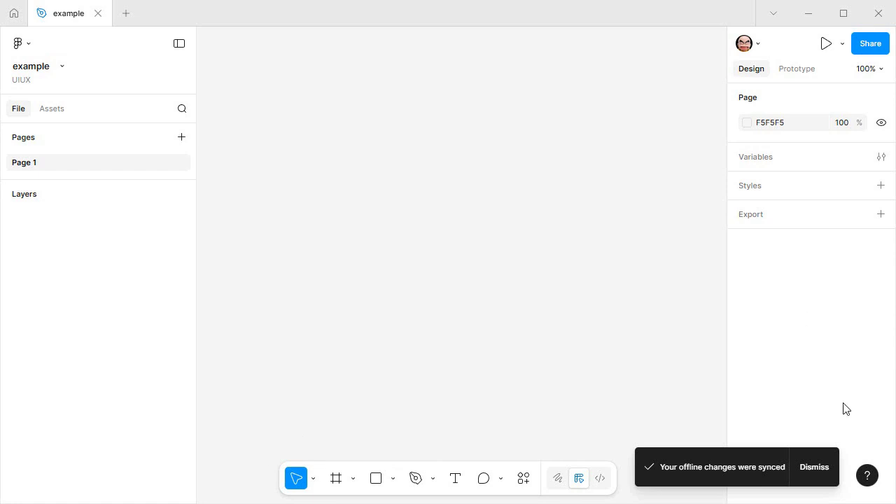
{"action": "left_click", "coordinate": [815, 475]}
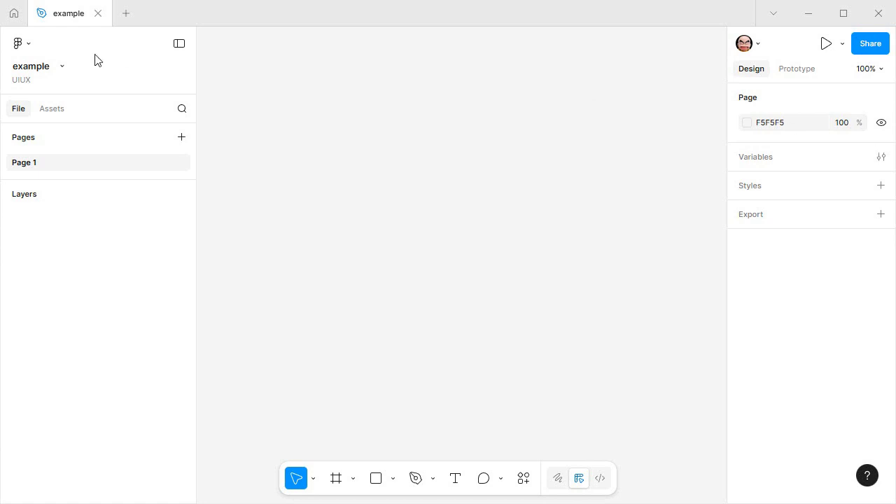
- Examine the File, Edit, View, Object, Text, Arrange and Vector commands available for the example file
{"action": "left_click", "coordinate": [27, 45]}
{"action": "mouse_move", "coordinate": [57, 103]}
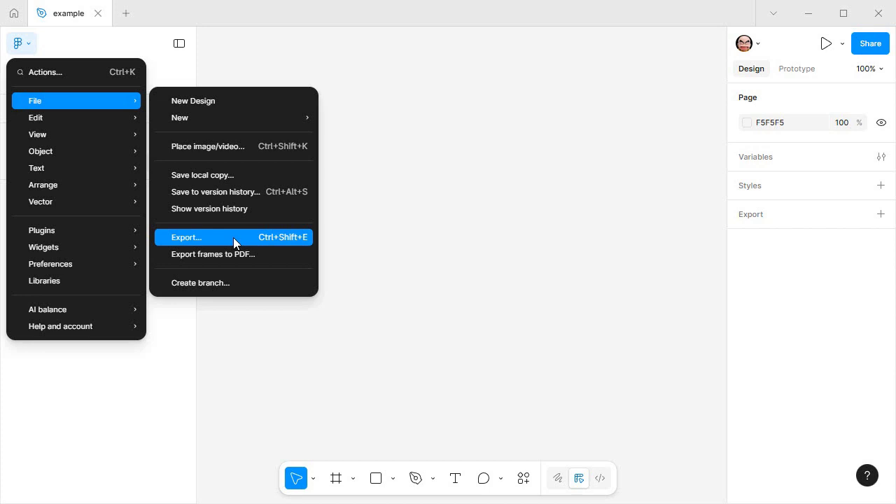
{"action": "mouse_move", "coordinate": [66, 119]}
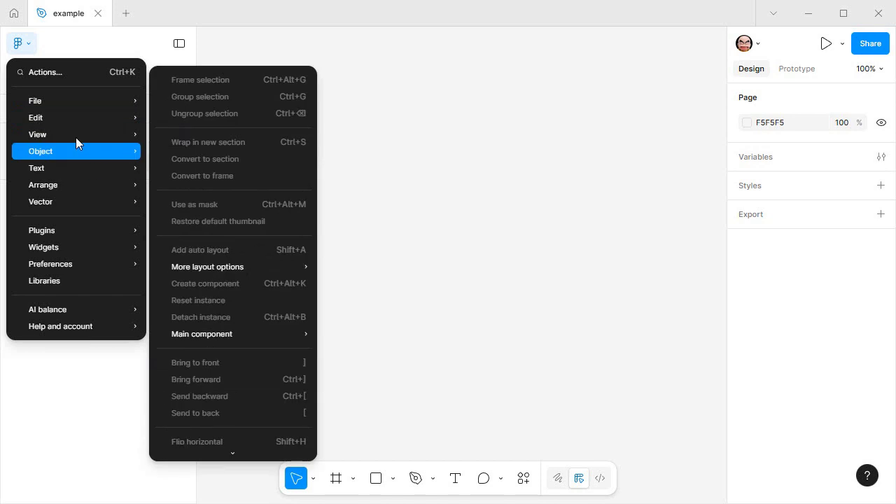
{"action": "mouse_move", "coordinate": [76, 137]}
{"action": "key", "text": "Escape"}
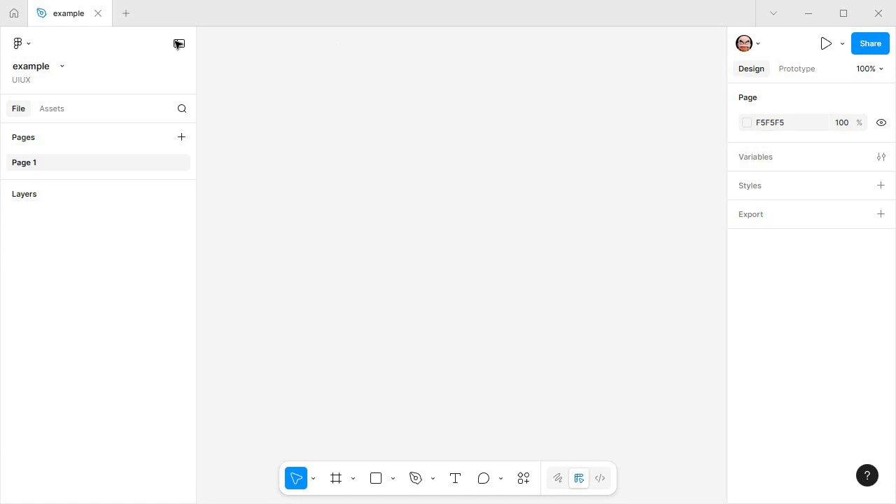
{"action": "left_click", "coordinate": [28, 44]}
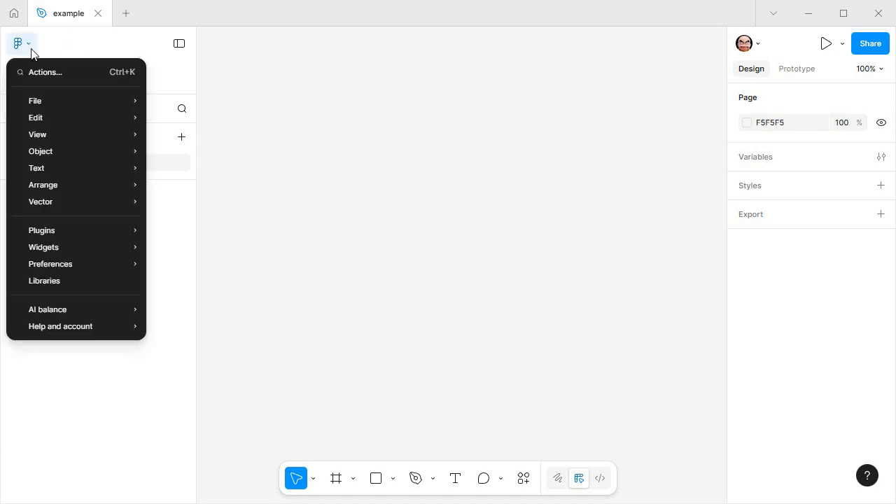
{"action": "mouse_move", "coordinate": [75, 172]}
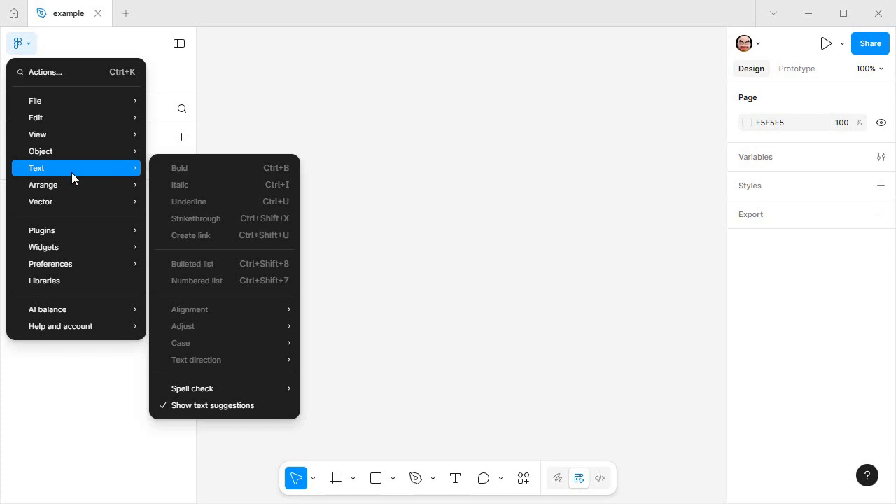
{"action": "mouse_move", "coordinate": [67, 189]}
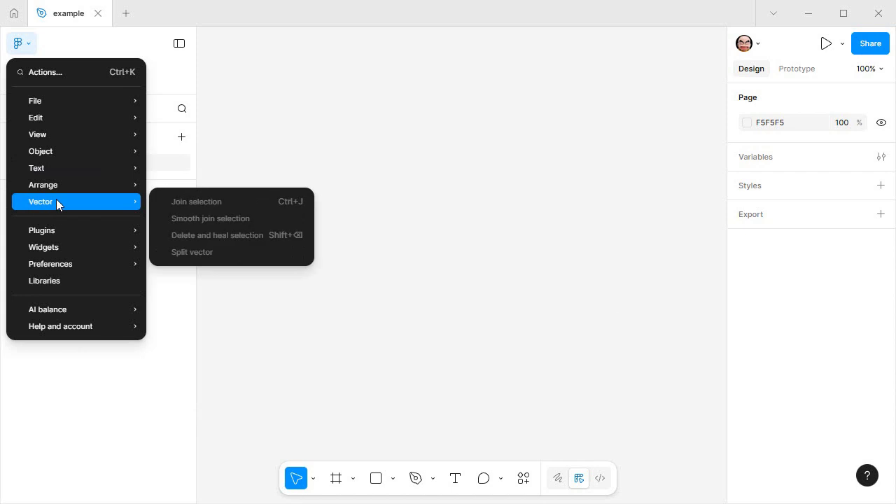
{"action": "left_click", "coordinate": [486, 324]}
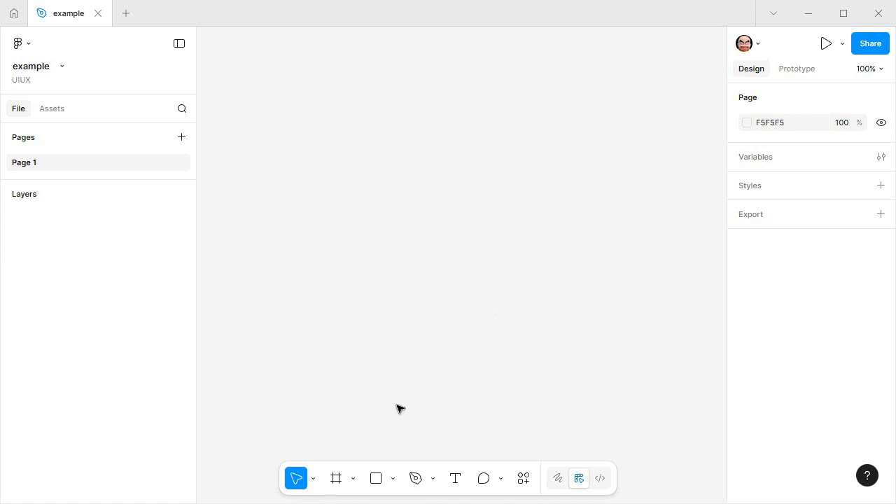
- Draw a frame about 386 × 495 on the empty canvas and resize it to the iPhone 13 & 14 preset, 390 × 844
{"action": "left_click", "coordinate": [337, 481]}
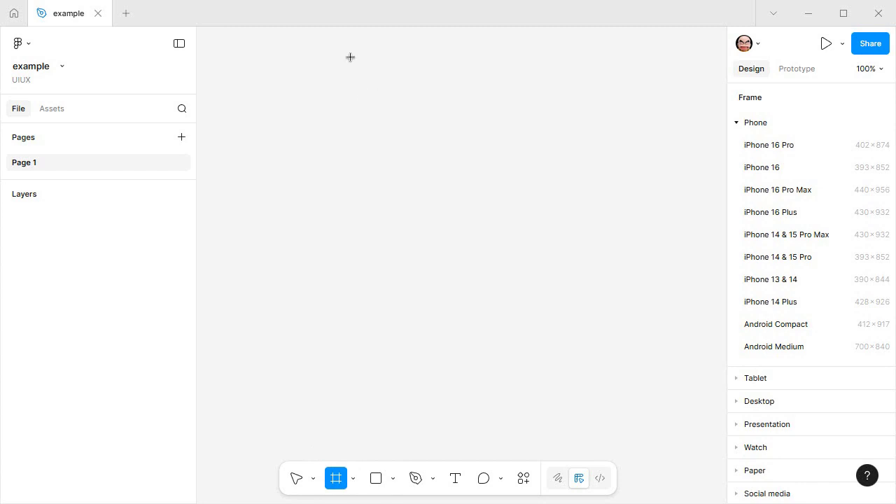
{"action": "mouse_move", "coordinate": [354, 63]}
{"action": "left_mouse_down"}
{"action": "mouse_move", "coordinate": [583, 373]}
{"action": "mouse_move", "coordinate": [623, 410]}
{"action": "left_mouse_up"}
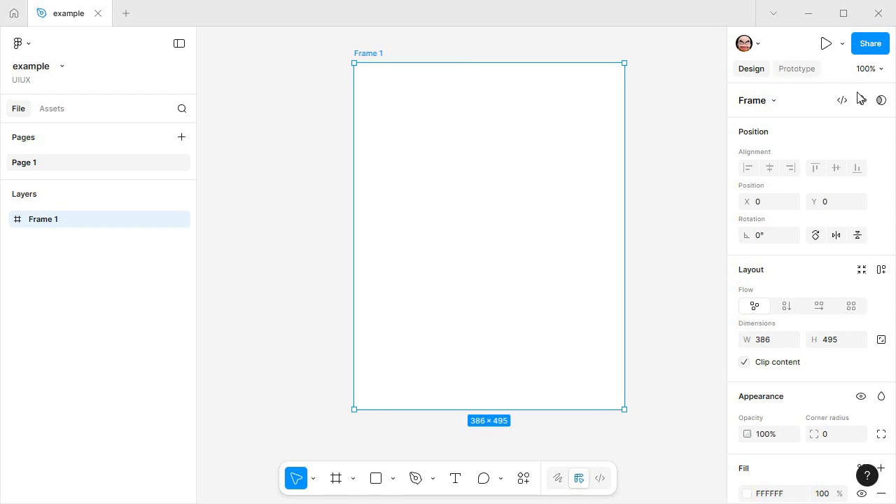
{"action": "left_click", "coordinate": [773, 101]}
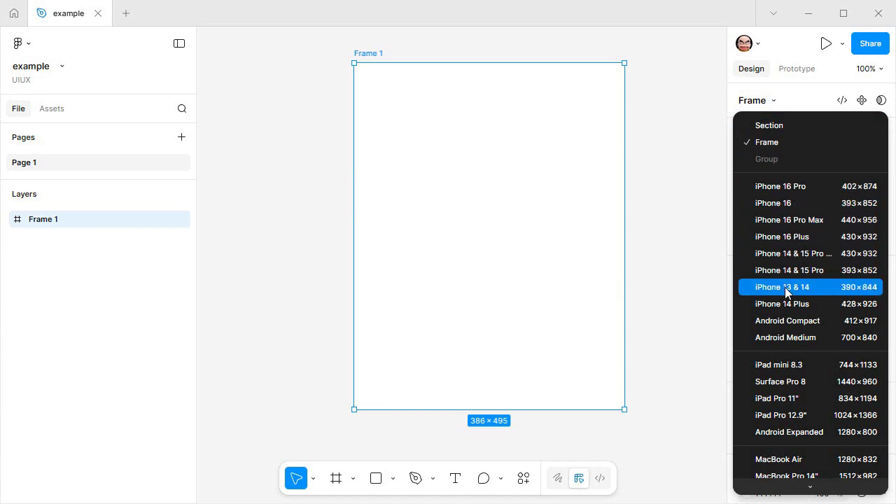
{"action": "left_click", "coordinate": [847, 289]}
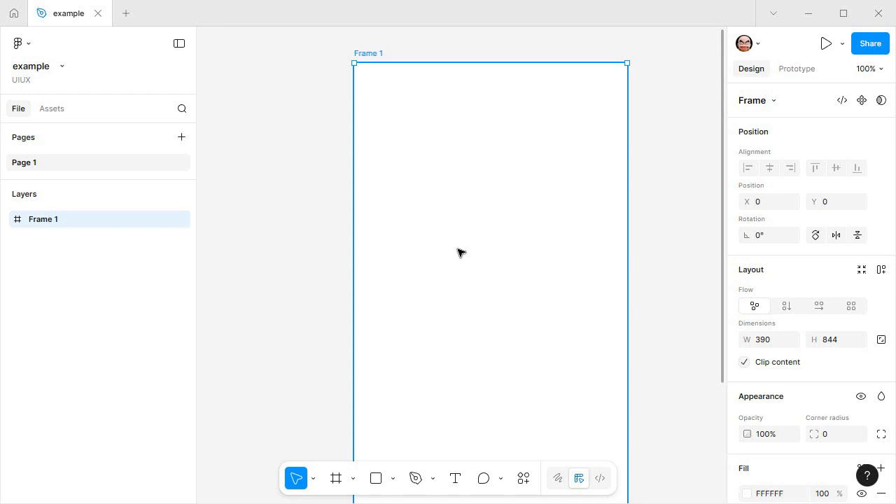
- Look over the frame and shape tool options and draw a square about 259 × 259 inside the frame
{"action": "left_click", "coordinate": [354, 479]}
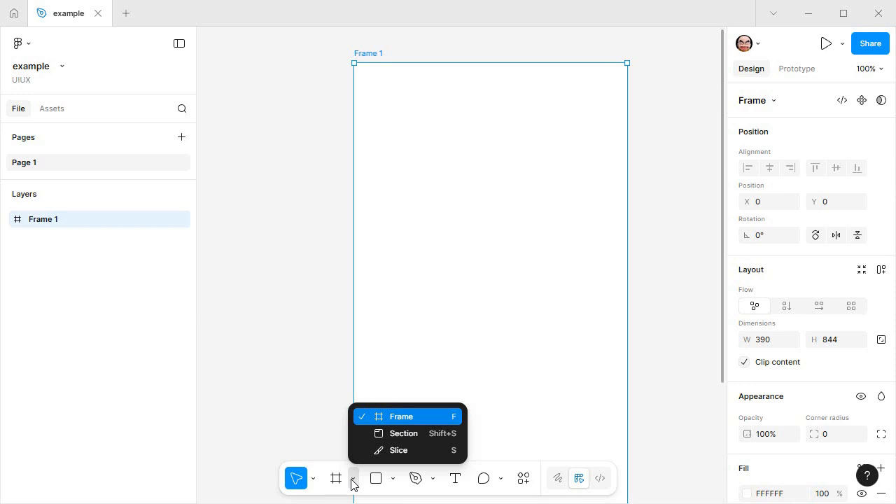
{"action": "left_click", "coordinate": [394, 480]}
{"action": "left_click", "coordinate": [394, 480]}
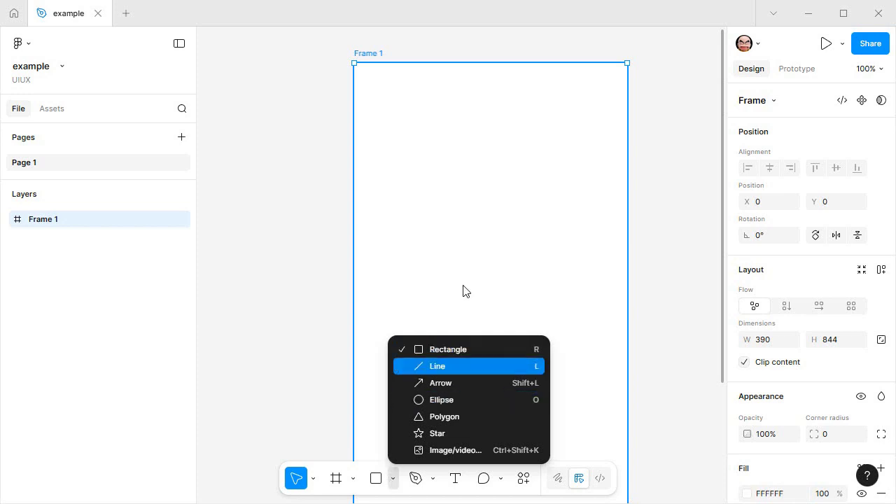
{"action": "left_click", "coordinate": [431, 202]}
{"action": "left_click", "coordinate": [375, 478]}
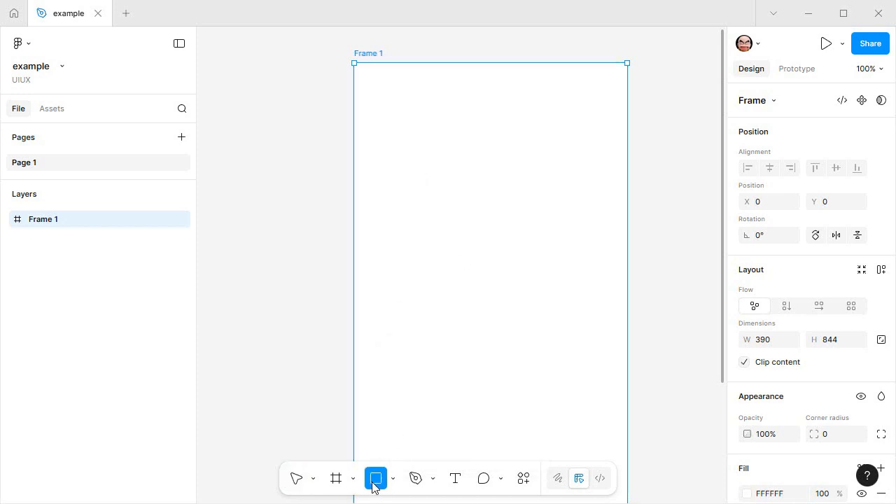
{"action": "left_click_drag", "start_coordinate": [409, 152], "coordinate": [593, 281]}
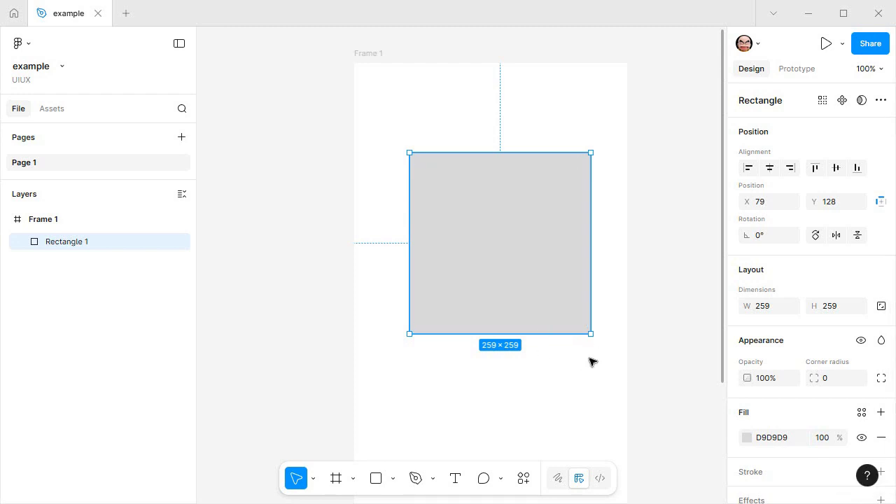
- Review the other shape options and delete the gray square from the frame
{"action": "left_click", "coordinate": [395, 477]}
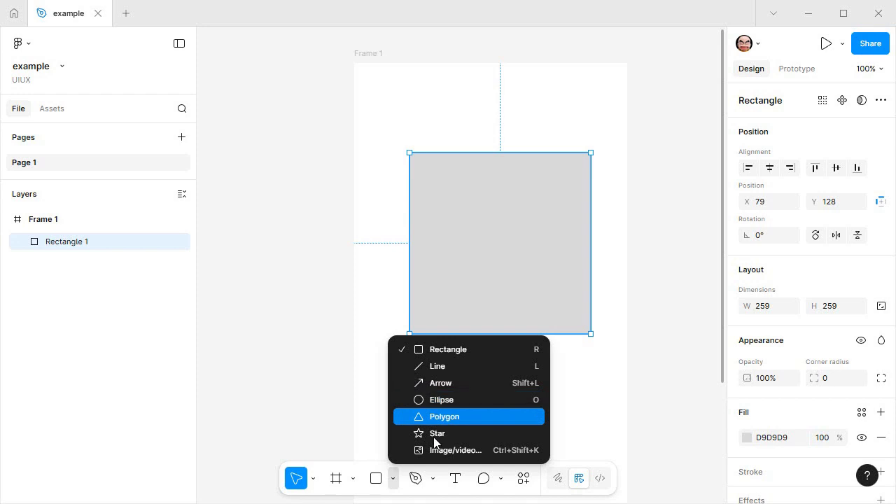
{"action": "left_click", "coordinate": [502, 270]}
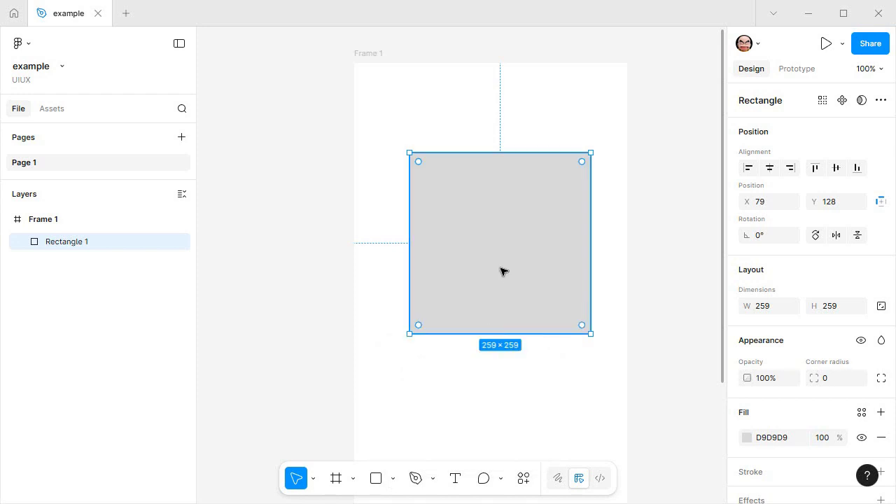
{"action": "key", "text": "Delete"}
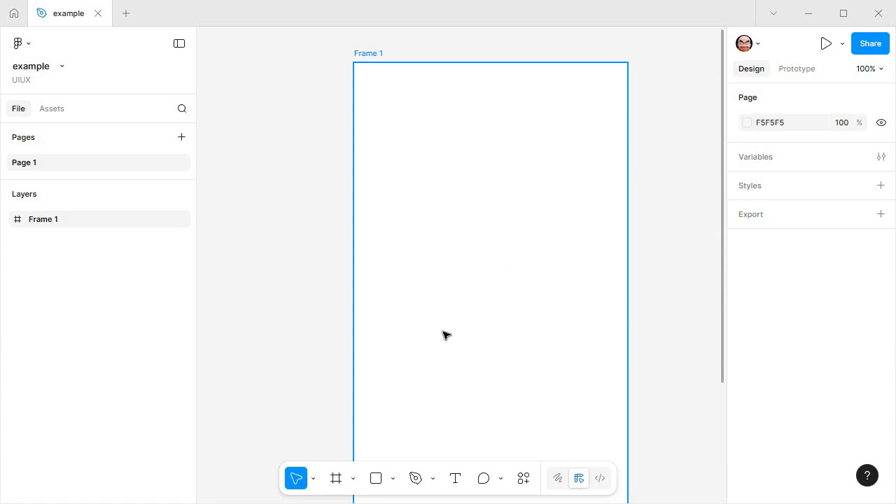
- Place the image walter_white.jpg from the desktop course material's basic source folder into the frame at its original size
{"action": "left_click", "coordinate": [396, 478]}
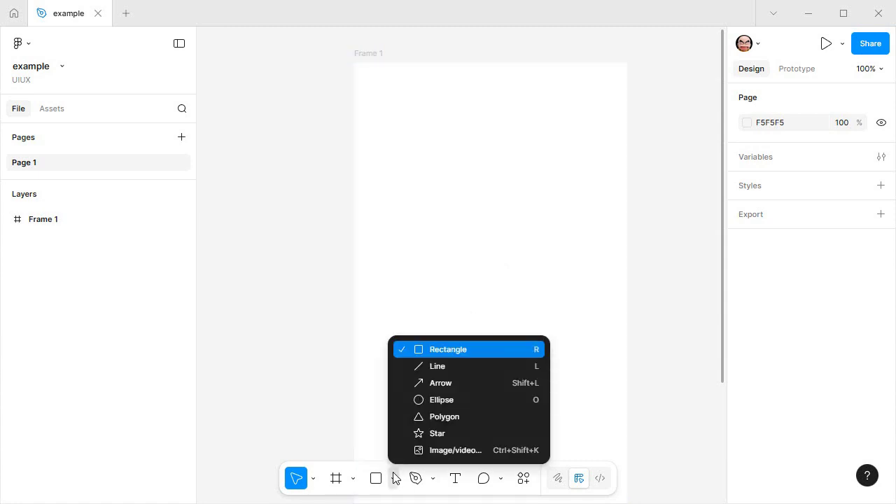
{"action": "left_click", "coordinate": [431, 452]}
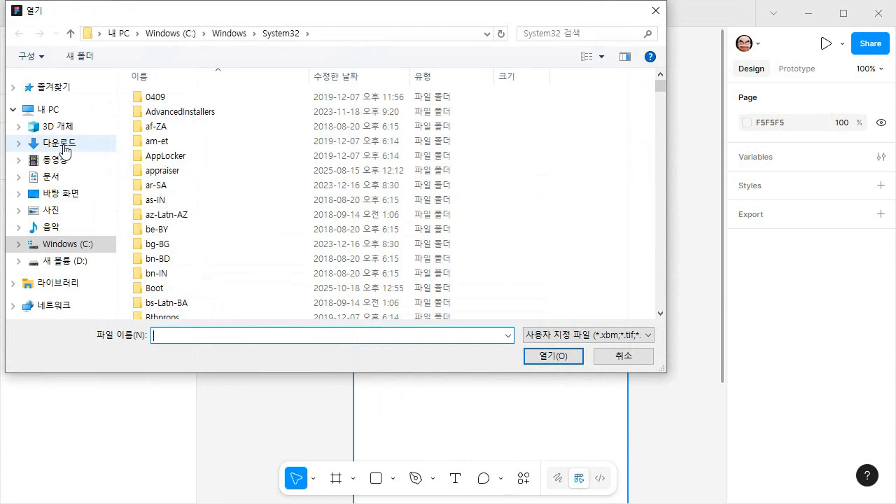
{"action": "left_click", "coordinate": [62, 193]}
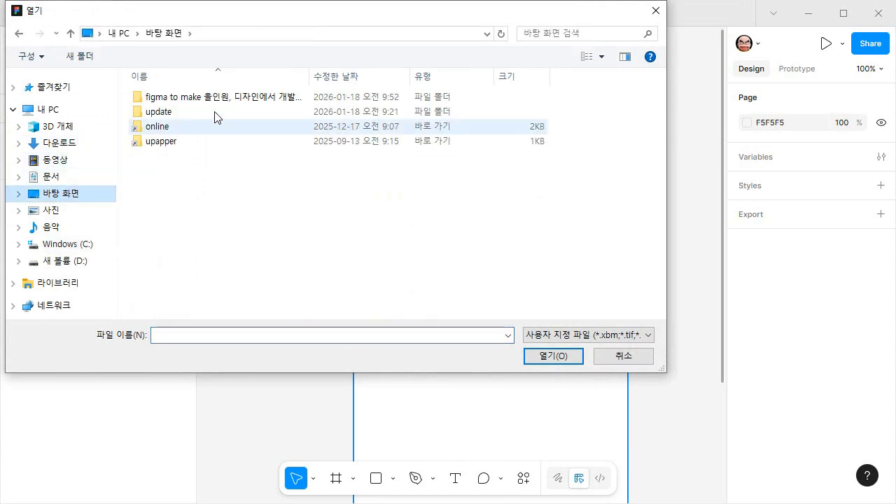
{"action": "double_click", "coordinate": [221, 99]}
{"action": "double_click", "coordinate": [148, 103]}
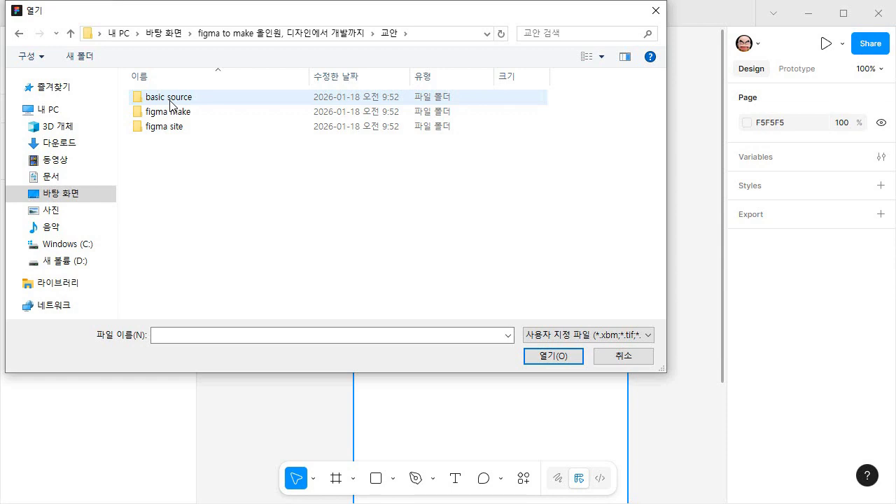
{"action": "left_click", "coordinate": [174, 103]}
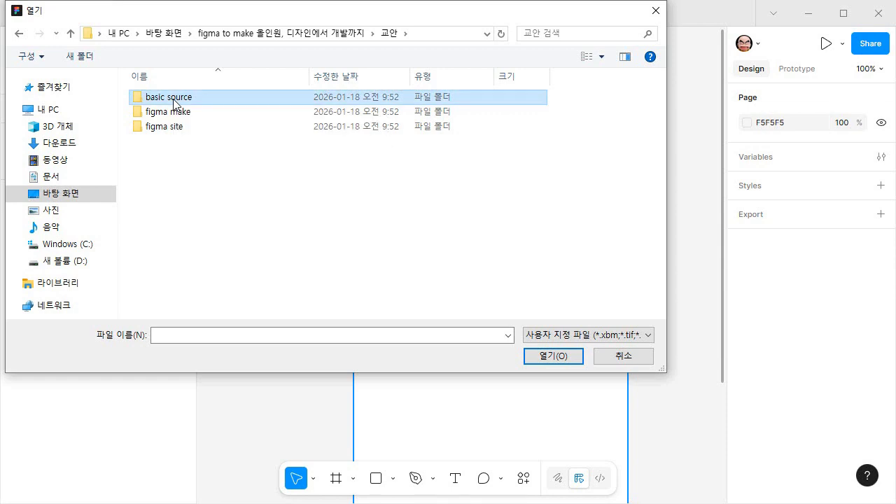
{"action": "double_click", "coordinate": [173, 104]}
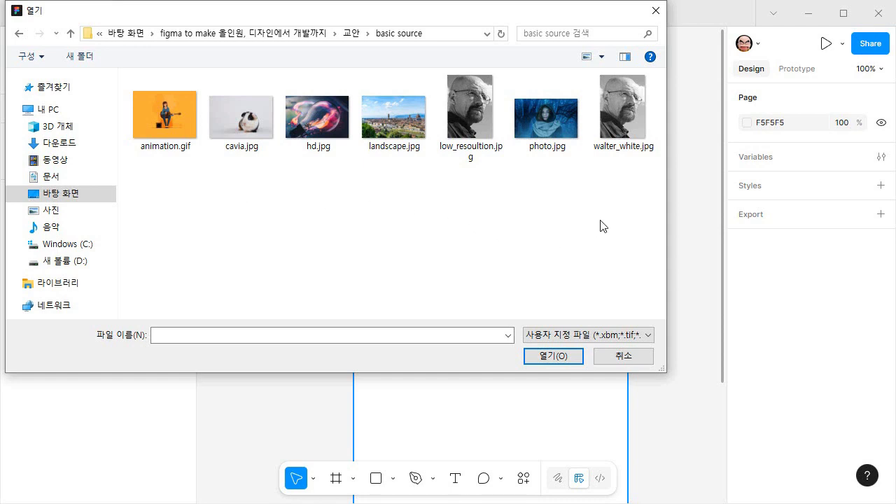
{"action": "left_click", "coordinate": [629, 122]}
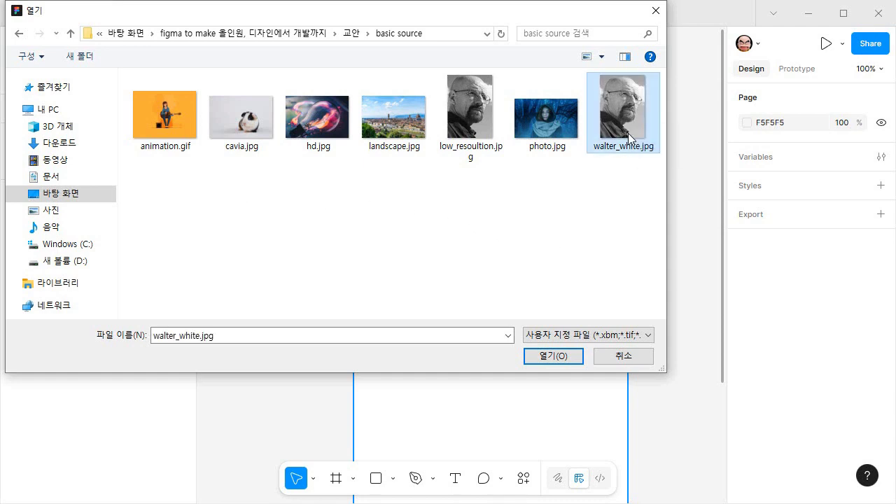
{"action": "left_click", "coordinate": [582, 357]}
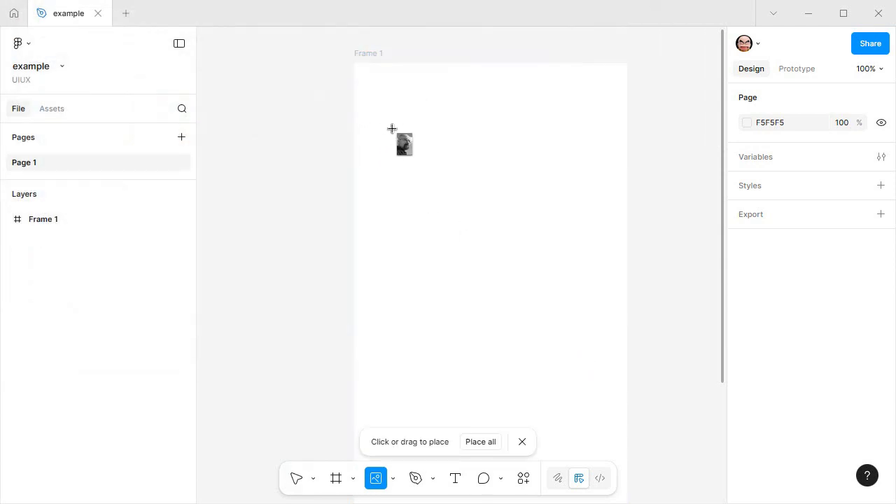
{"action": "left_click", "coordinate": [382, 114]}
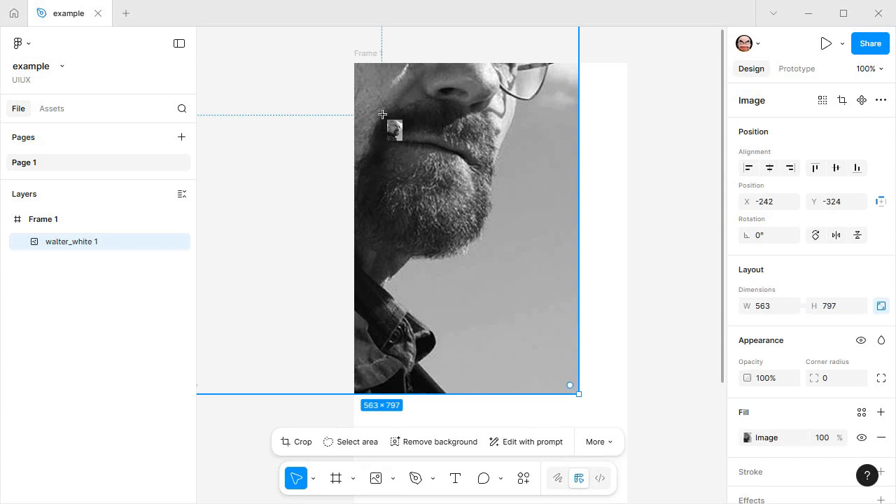
- Scale the placed photo down to about 228 × 323 and align it to the frame's top-left corner at X 0, Y 0
{"action": "mouse_move", "coordinate": [465, 158]}
{"action": "left_mouse_down"}
{"action": "mouse_move", "coordinate": [497, 198]}
{"action": "mouse_move", "coordinate": [455, 152]}
{"action": "left_mouse_up"}
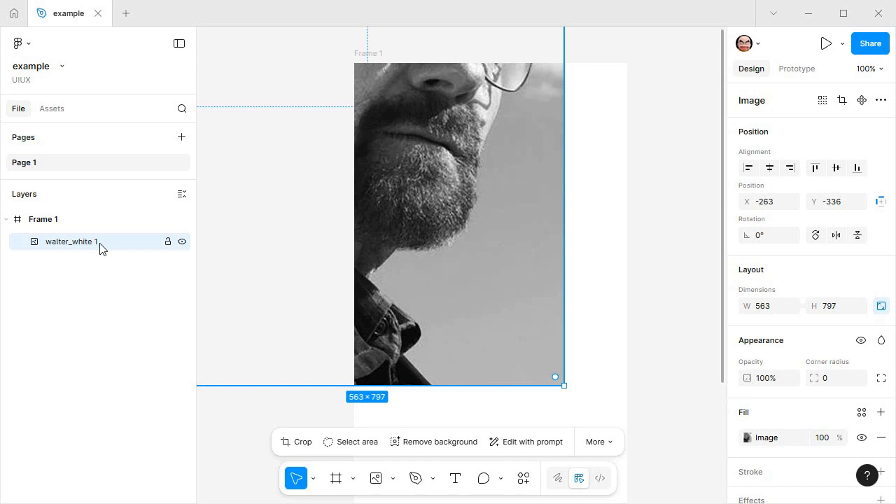
{"action": "left_click_drag", "start_coordinate": [564, 383], "coordinate": [488, 350]}
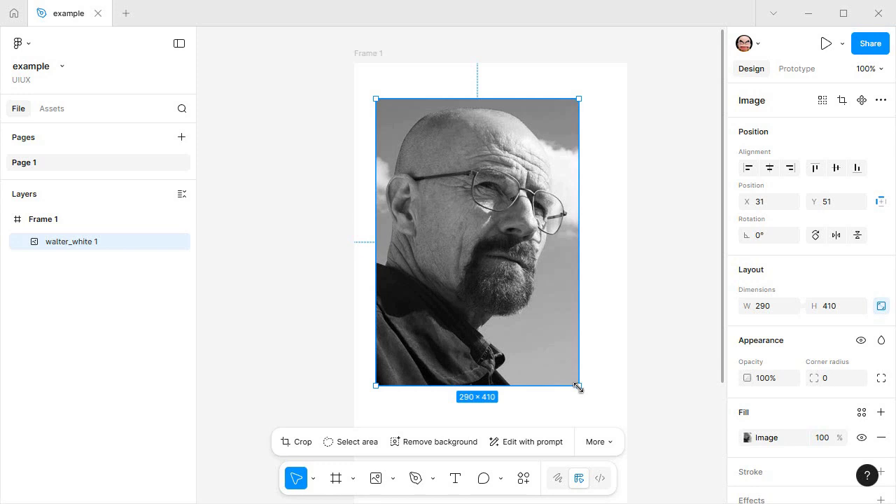
{"action": "left_click_drag", "start_coordinate": [578, 386], "coordinate": [529, 324]}
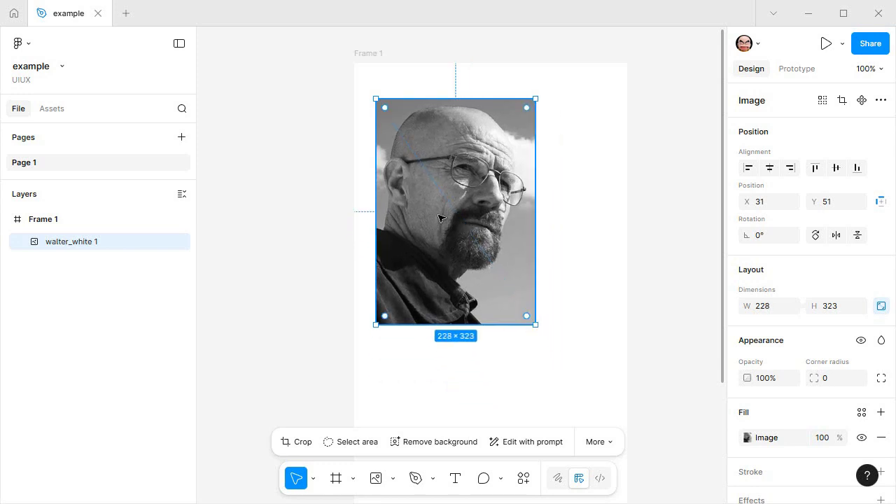
{"action": "left_click_drag", "start_coordinate": [448, 204], "coordinate": [435, 184]}
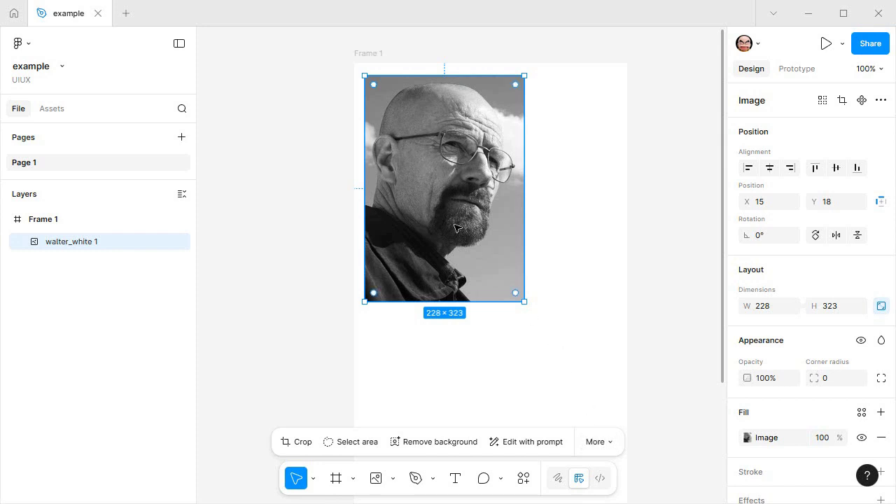
{"action": "left_click_drag", "start_coordinate": [436, 194], "coordinate": [425, 181]}
{"action": "left_click", "coordinate": [568, 330]}
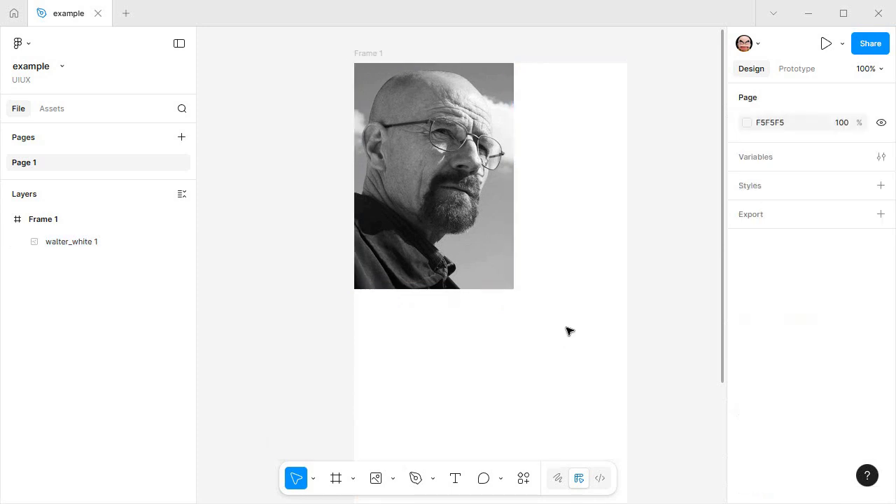
- Inspect the photo in Dev Mode, examining its layer properties, CSS layout and style code, and image assets
{"action": "scroll", "coordinate": [567, 329], "scroll_direction": "down", "scroll_amount": 1}
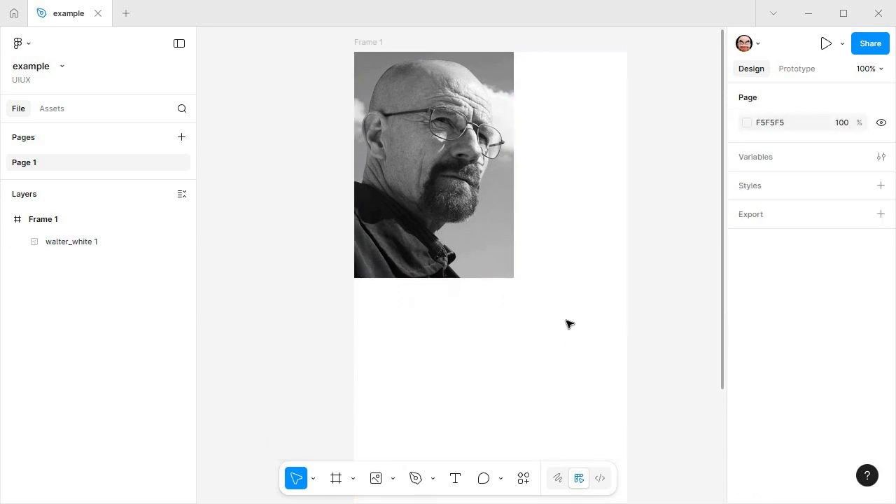
{"action": "left_click", "coordinate": [469, 131]}
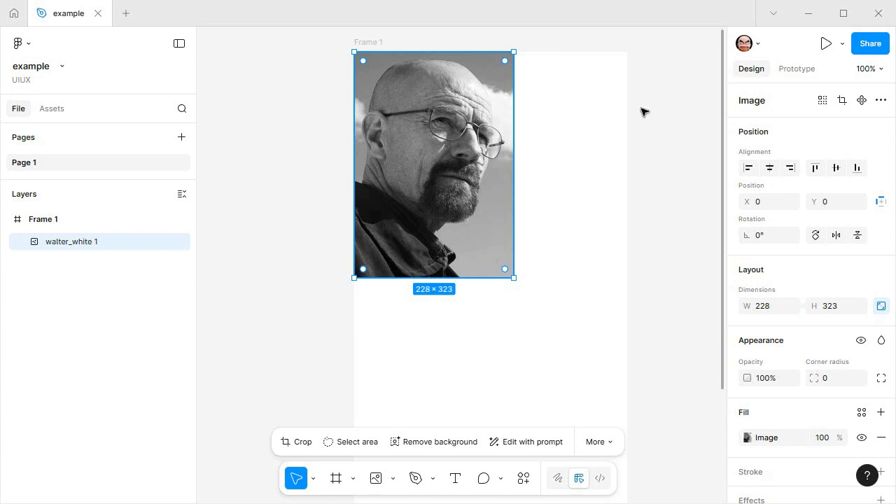
{"action": "left_click", "coordinate": [600, 479]}
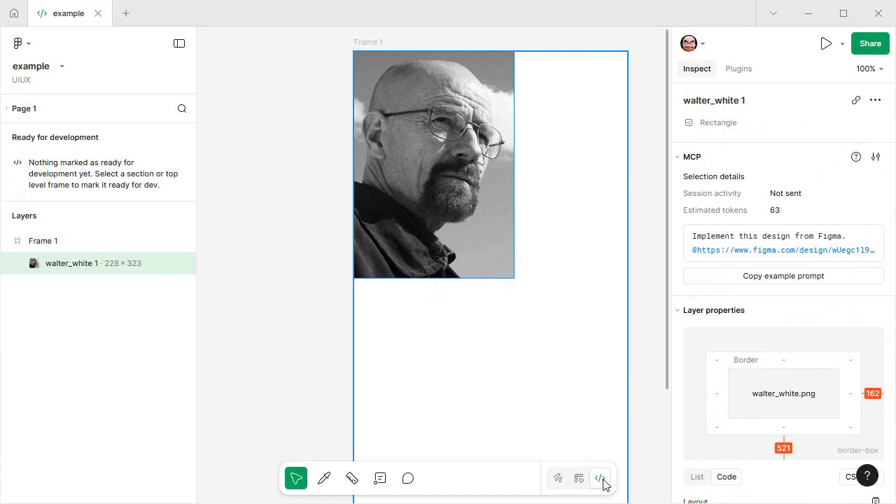
{"action": "scroll", "coordinate": [804, 331], "scroll_direction": "down", "scroll_amount": 1}
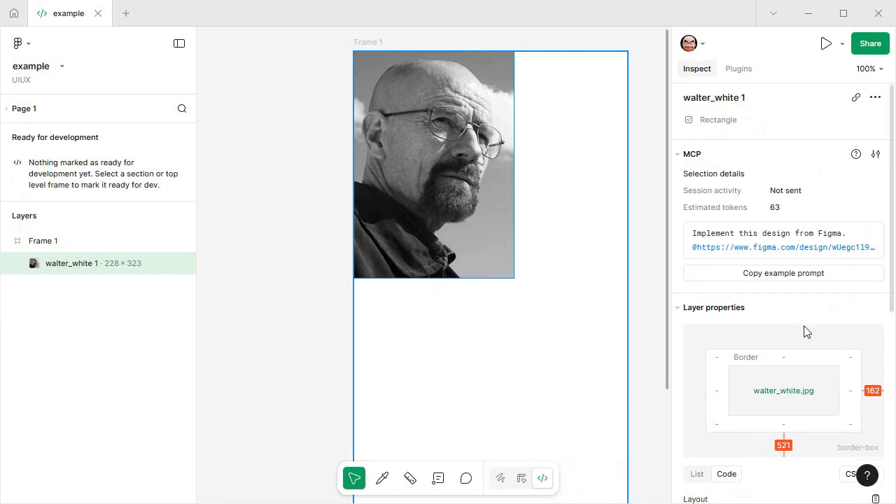
{"action": "scroll", "coordinate": [804, 331], "scroll_direction": "down", "scroll_amount": 5}
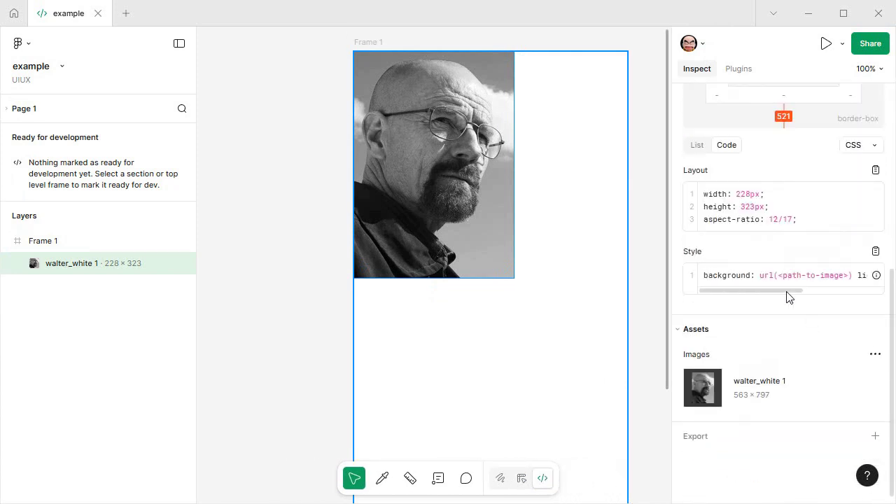
{"action": "left_click_drag", "start_coordinate": [786, 294], "coordinate": [718, 290]}
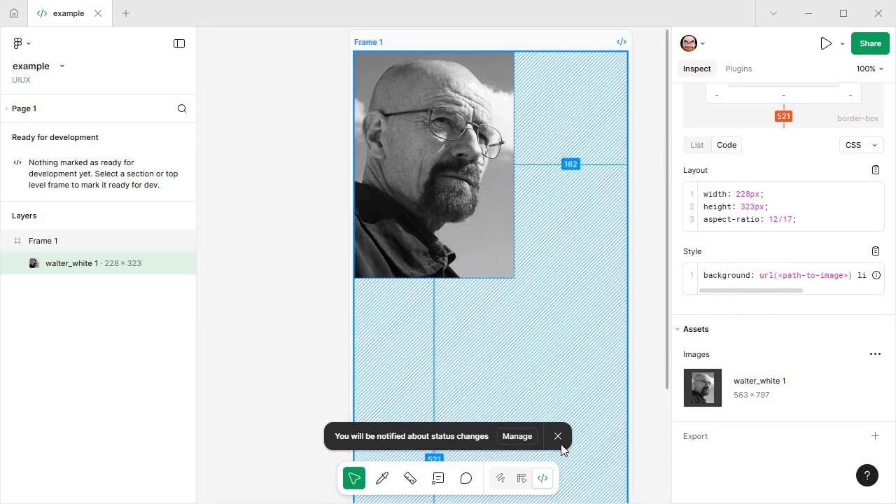
- Return to Design mode, dismiss the status-change notification and deselect the photo
{"action": "left_click", "coordinate": [521, 480]}
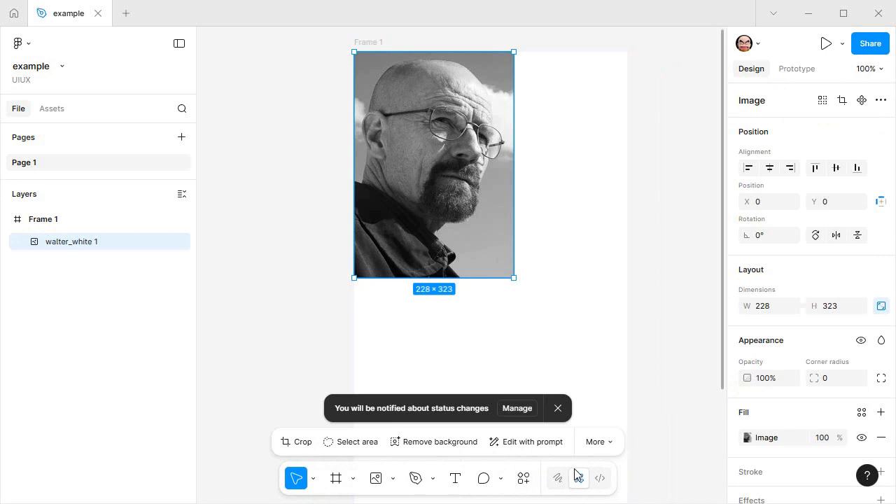
{"action": "left_click", "coordinate": [558, 408]}
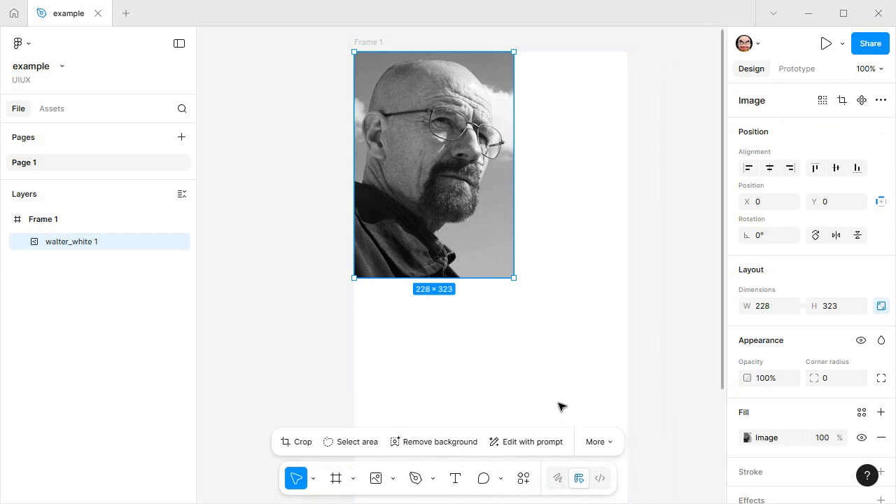
{"action": "left_click", "coordinate": [562, 363]}
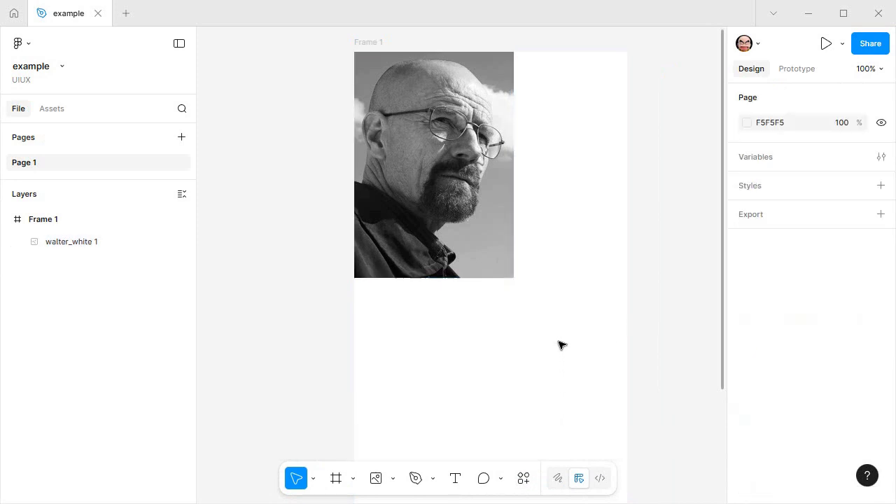
- Draw a closed right triangle below the photo with the Pen tool, with corners at about (164, 409), (164, 484) and (231, 409)
{"action": "left_click", "coordinate": [484, 252]}
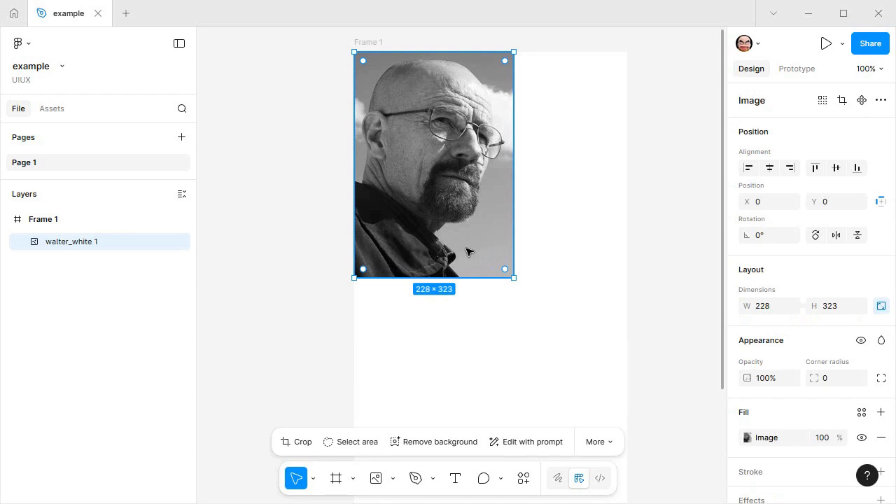
{"action": "left_click", "coordinate": [432, 480]}
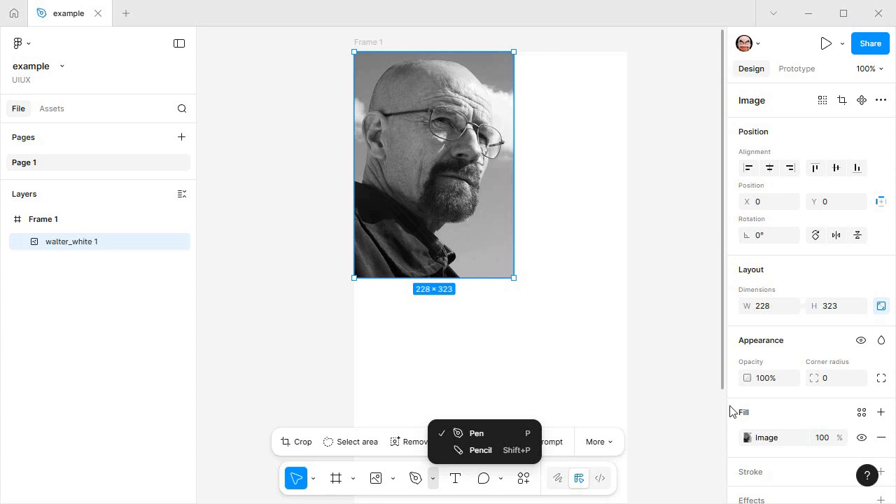
{"action": "left_click", "coordinate": [490, 433]}
{"action": "left_click", "coordinate": [469, 338]}
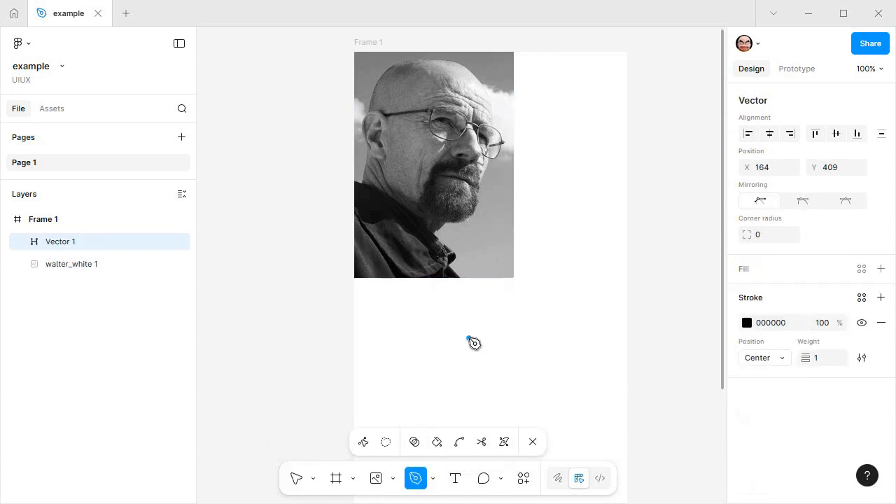
{"action": "left_click", "coordinate": [469, 391]}
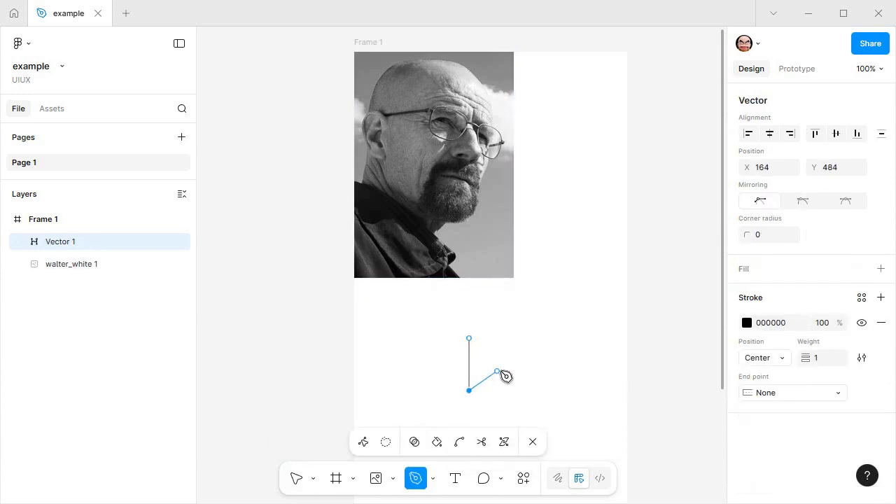
{"action": "left_click", "coordinate": [516, 338]}
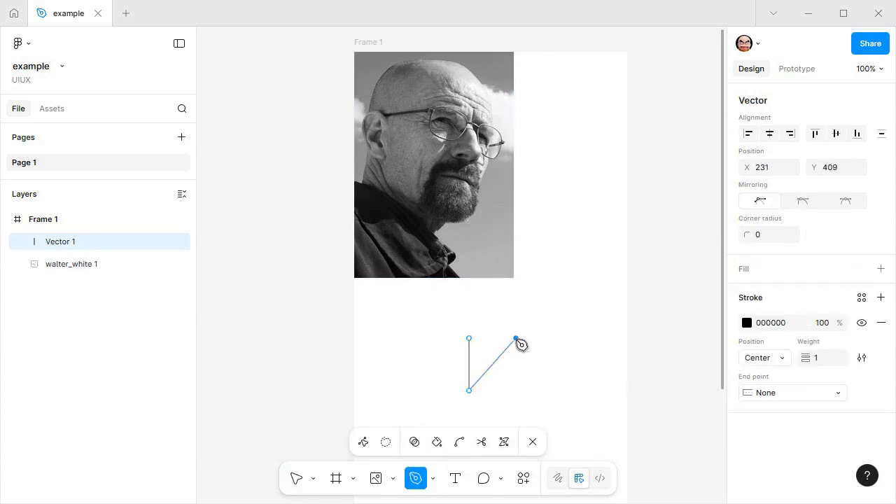
{"action": "left_click", "coordinate": [469, 339]}
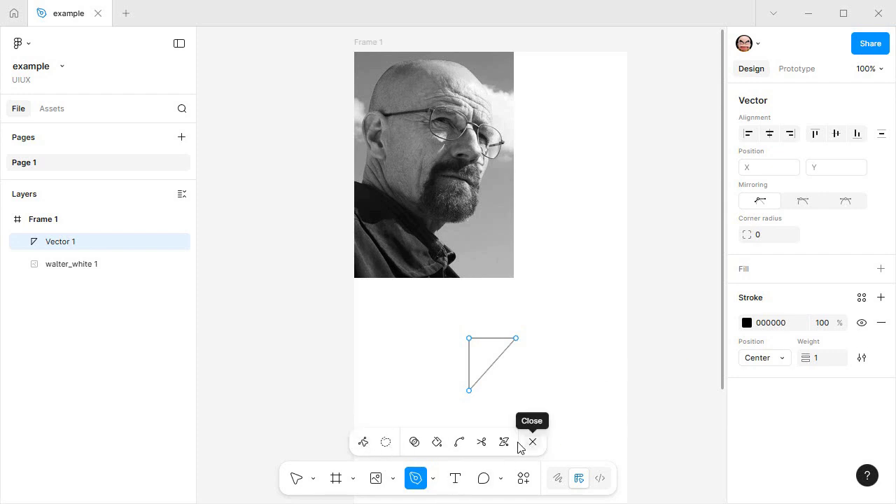
- Fill the triangle with D9D9D9 and bend its upper-right corner into a smooth curve with mirrored handles
{"action": "left_click", "coordinate": [437, 443]}
{"action": "left_click", "coordinate": [476, 355]}
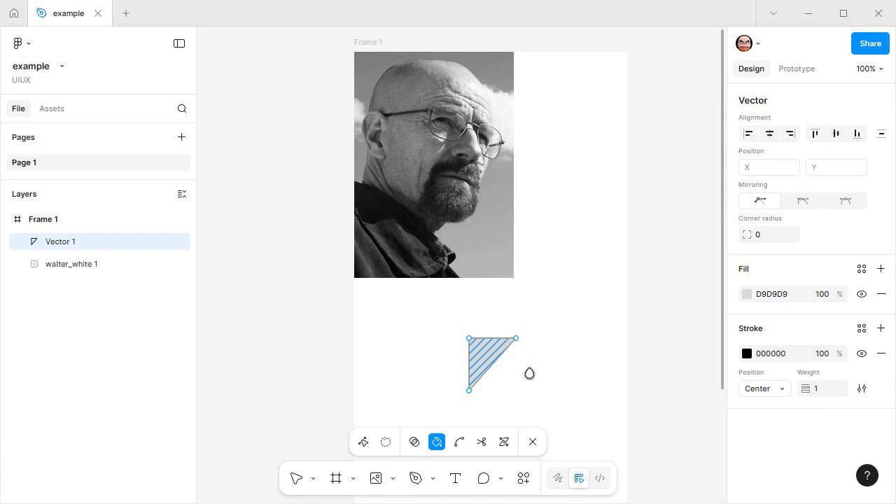
{"action": "left_click", "coordinate": [459, 441]}
{"action": "left_click_drag", "start_coordinate": [516, 338], "coordinate": [526, 366]}
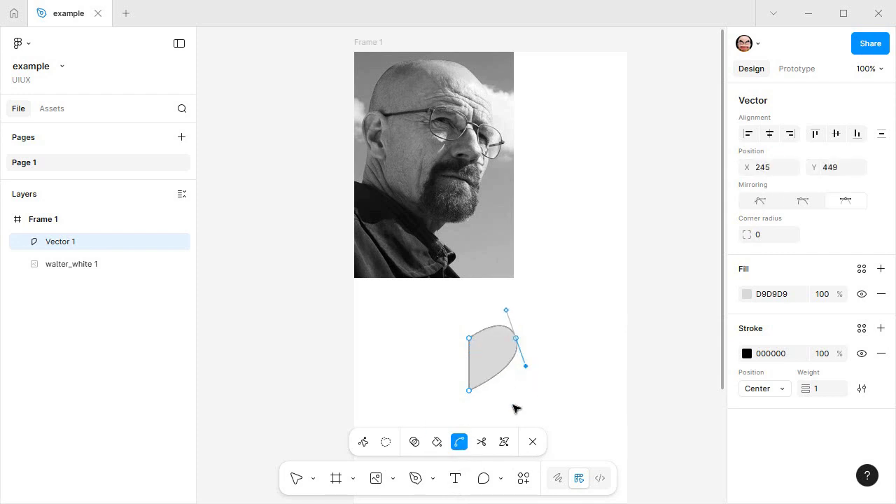
- Try to vary the stroke width at the shape's upper-left corner with the Variable width tool
{"action": "left_click", "coordinate": [504, 441]}
{"action": "left_click_drag", "start_coordinate": [469, 338], "coordinate": [446, 333]}
{"action": "left_click", "coordinate": [551, 360]}
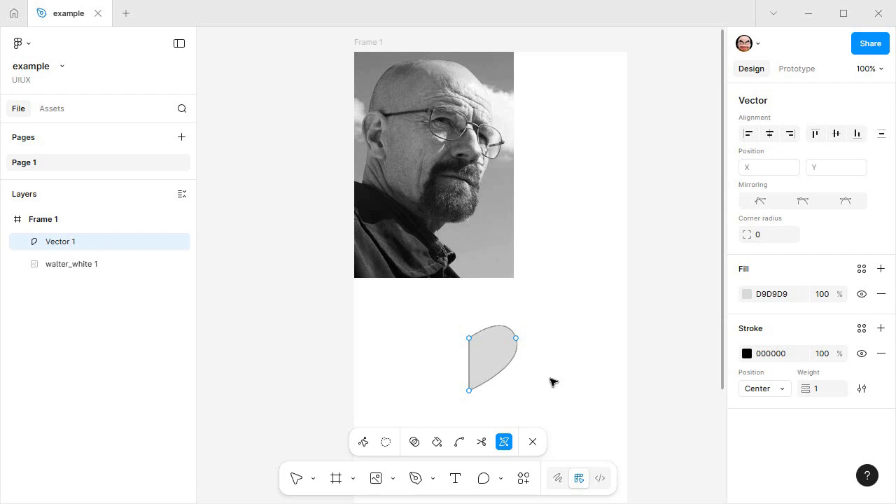
- Leave vector editing and delete both the drawn vector shape and the photo from Frame 1
{"action": "left_click", "coordinate": [456, 479]}
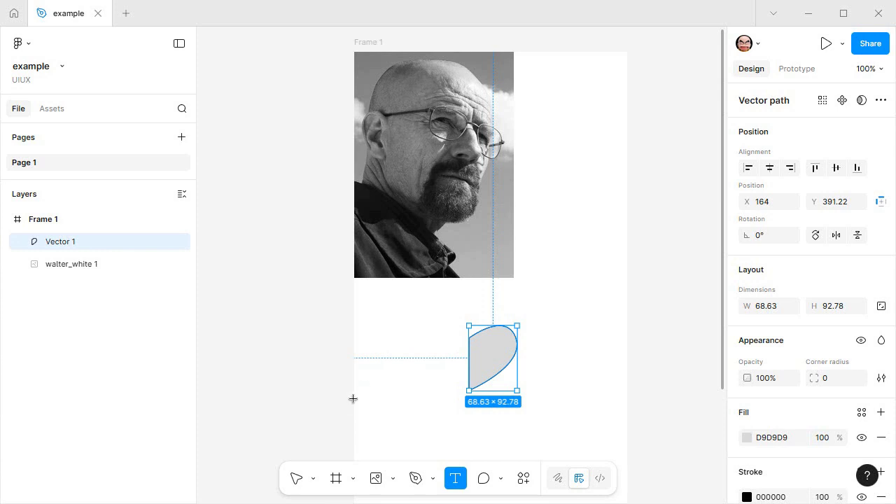
{"action": "left_click", "coordinate": [297, 481]}
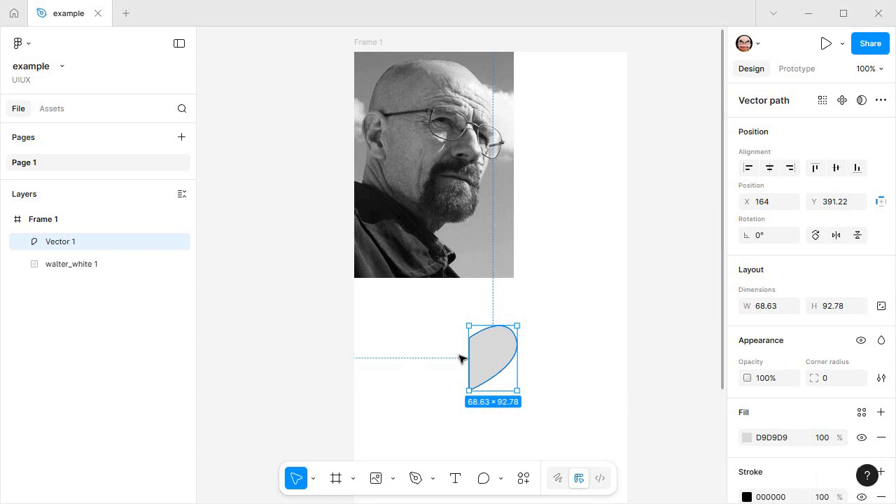
{"action": "key", "text": "Delete"}
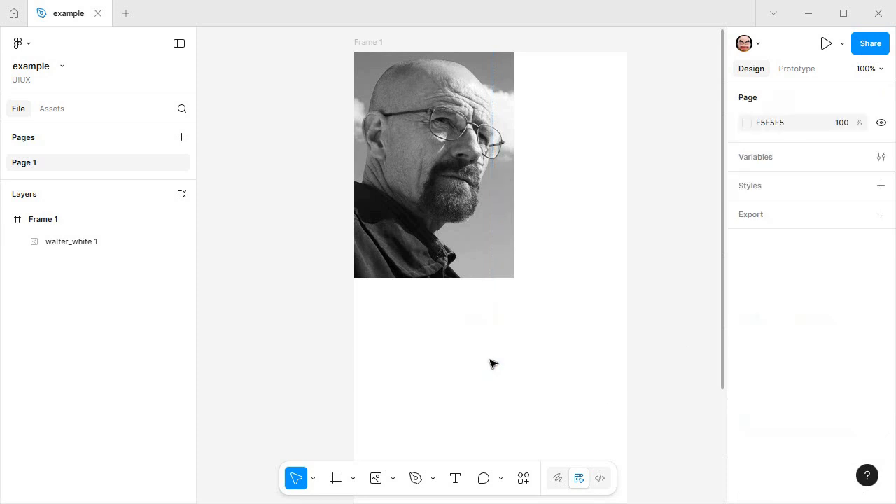
{"action": "left_click", "coordinate": [470, 242]}
{"action": "key", "text": "Delete"}
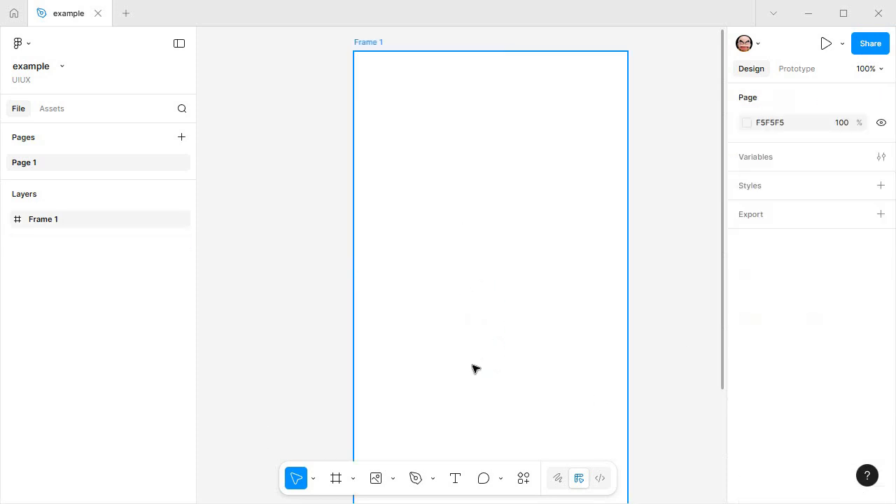
- Add the text 1234 at about X 90, Y 197, and a fixed text box of about 247 × 160 reading 1234 beneath it
{"action": "left_click", "coordinate": [455, 479]}
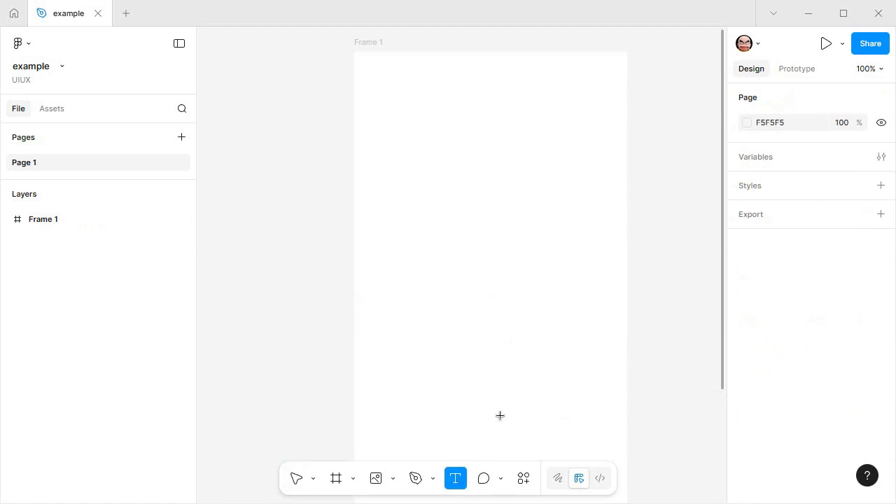
{"action": "left_click", "coordinate": [418, 207]}
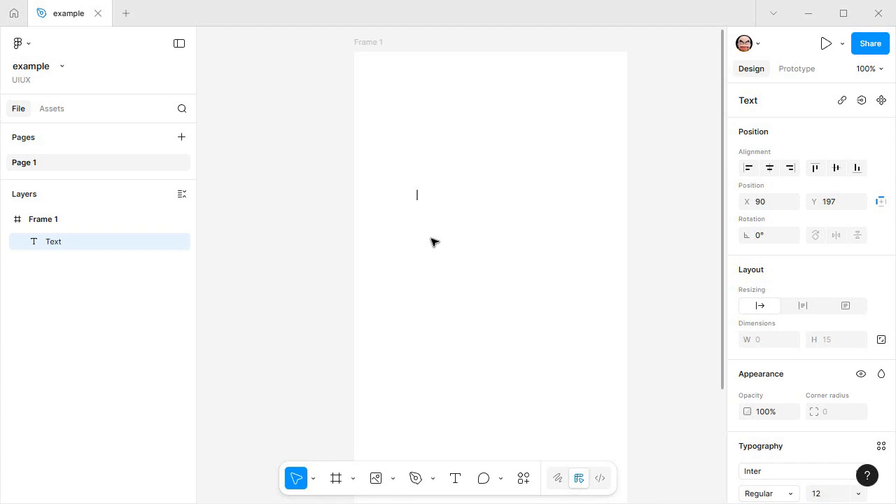
{"action": "type", "text": "1234"}
{"action": "left_click", "coordinate": [455, 480]}
{"action": "left_click_drag", "start_coordinate": [419, 216], "coordinate": [590, 327]}
{"action": "type", "text": "12"}
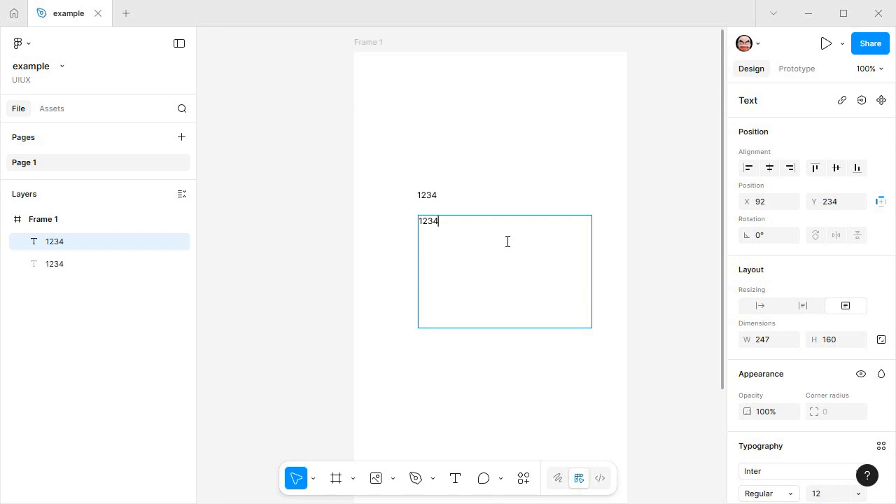
{"action": "key", "text": "Escape"}
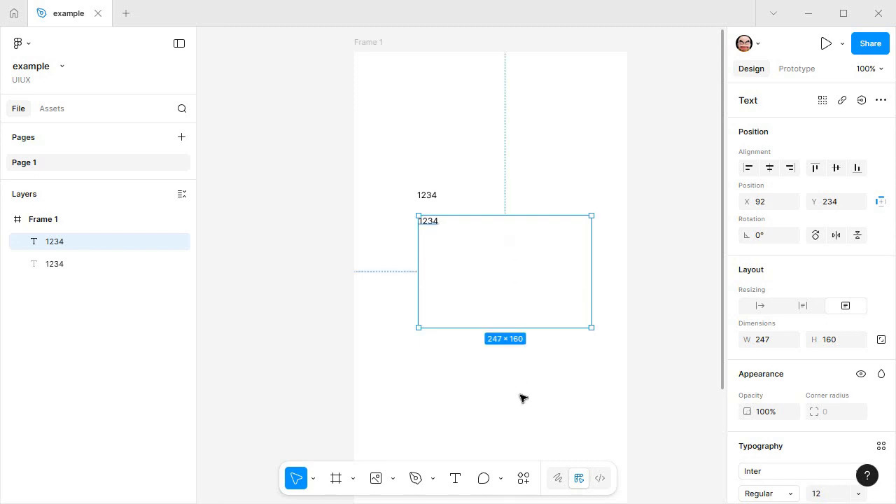
- Post a comment reading 1234 on the frame, below the two text layers
{"action": "left_click", "coordinate": [499, 485]}
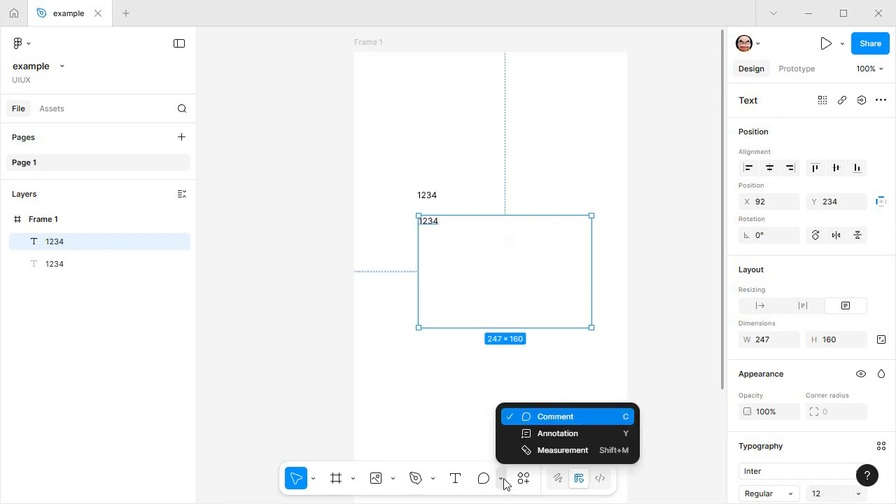
{"action": "left_click", "coordinate": [553, 417]}
{"action": "left_click", "coordinate": [415, 130]}
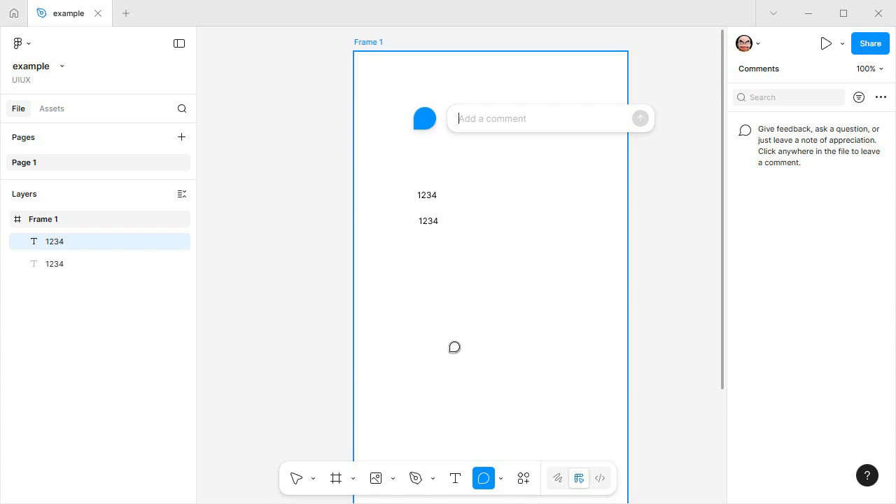
{"action": "type", "text": "1"}
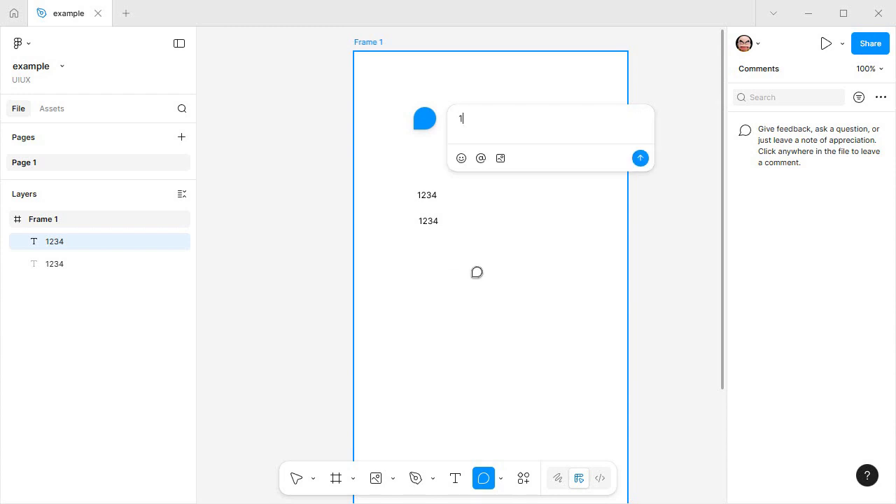
{"action": "key", "text": "Escape"}
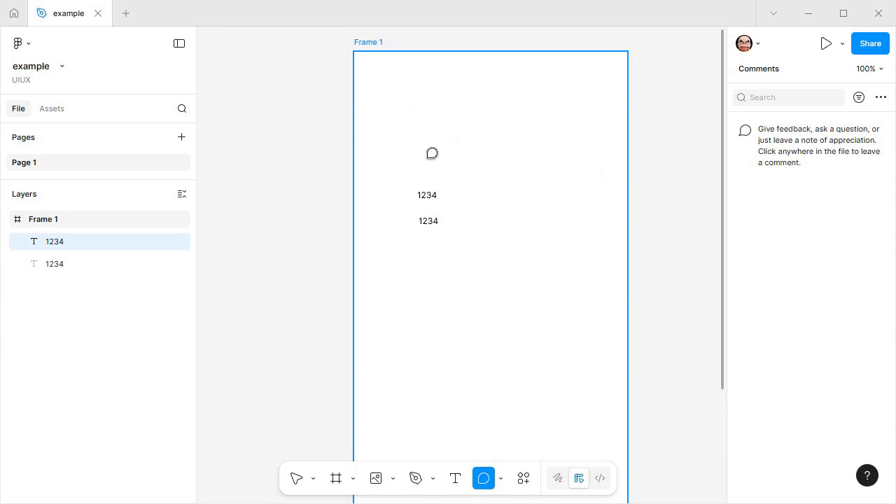
{"action": "left_click", "coordinate": [380, 269]}
{"action": "type", "text": "1234"}
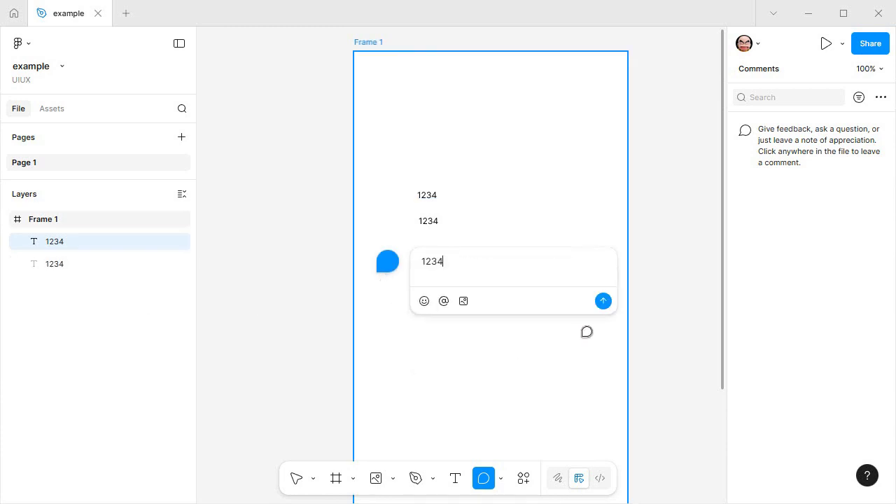
{"action": "left_click", "coordinate": [601, 301]}
- Move the comment pin near the top of the frame, then reply 1234 in its thread and close it
{"action": "mouse_move", "coordinate": [388, 270]}
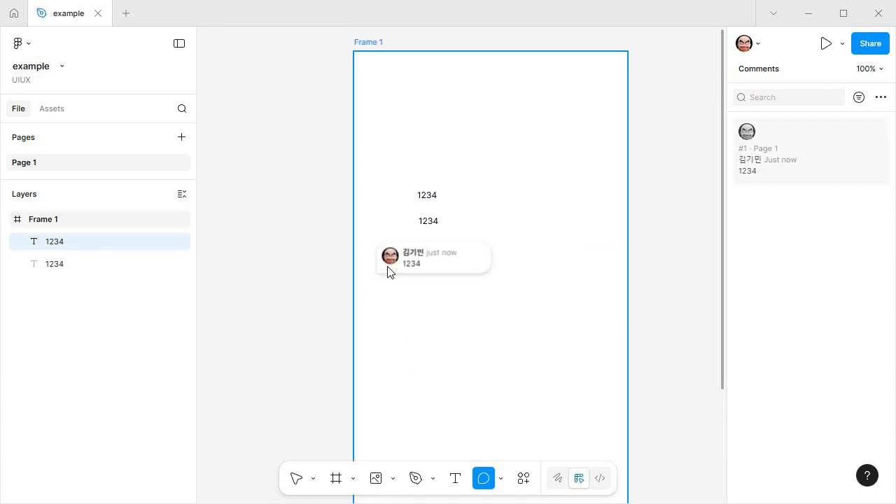
{"action": "left_click_drag", "start_coordinate": [390, 261], "coordinate": [444, 91]}
{"action": "left_click", "coordinate": [441, 91]}
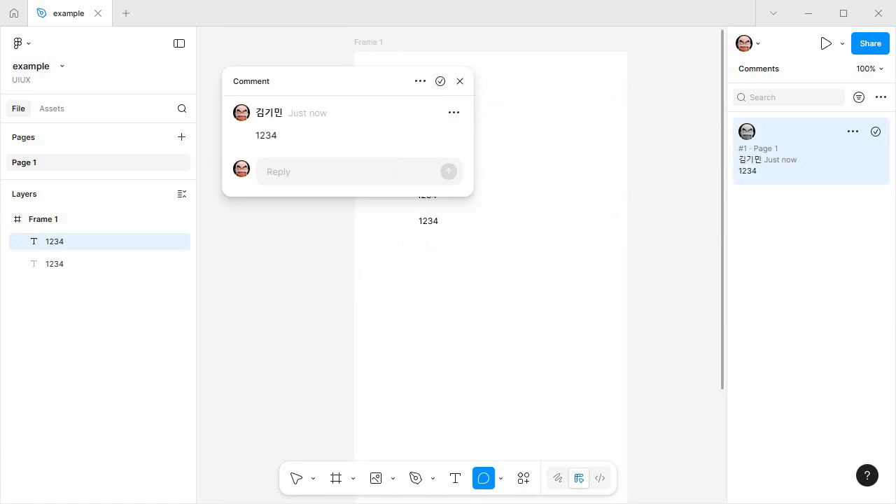
{"action": "left_click", "coordinate": [311, 173]}
{"action": "type", "text": "1234"}
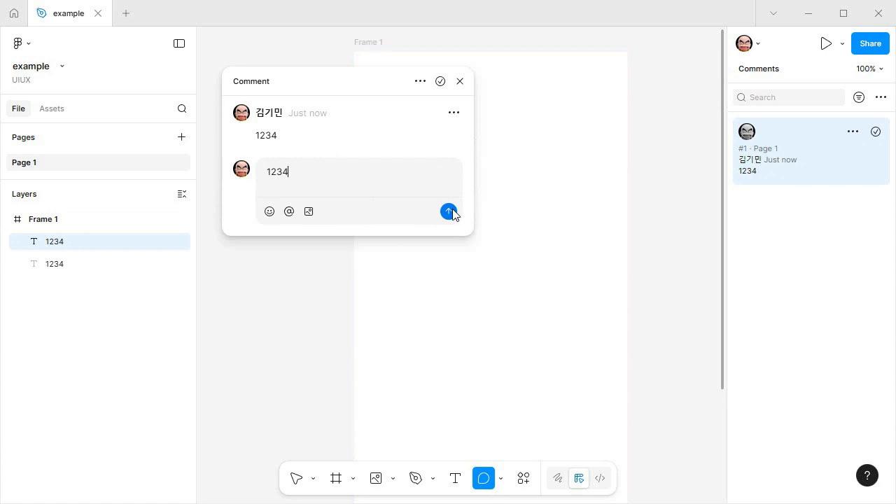
{"action": "left_click", "coordinate": [448, 212]}
{"action": "left_click", "coordinate": [459, 82]}
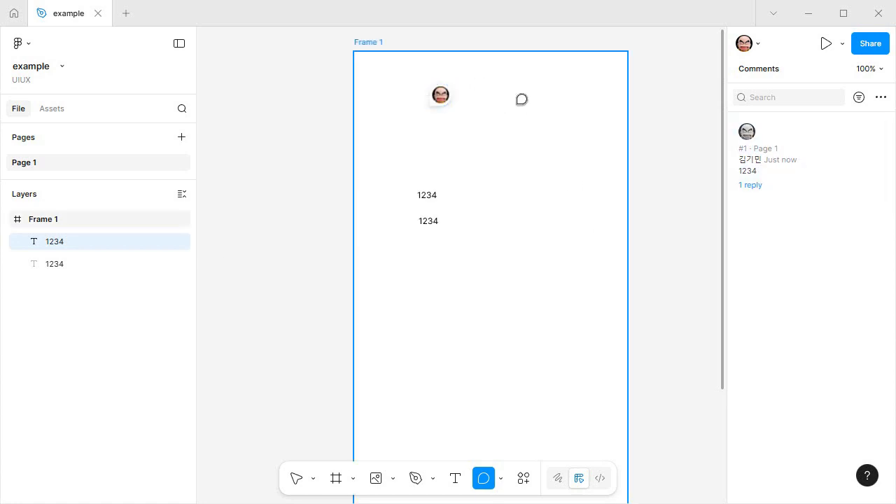
- Reopen the comment thread and delete it together with its reply
{"action": "mouse_move", "coordinate": [435, 98]}
{"action": "left_click", "coordinate": [462, 81]}
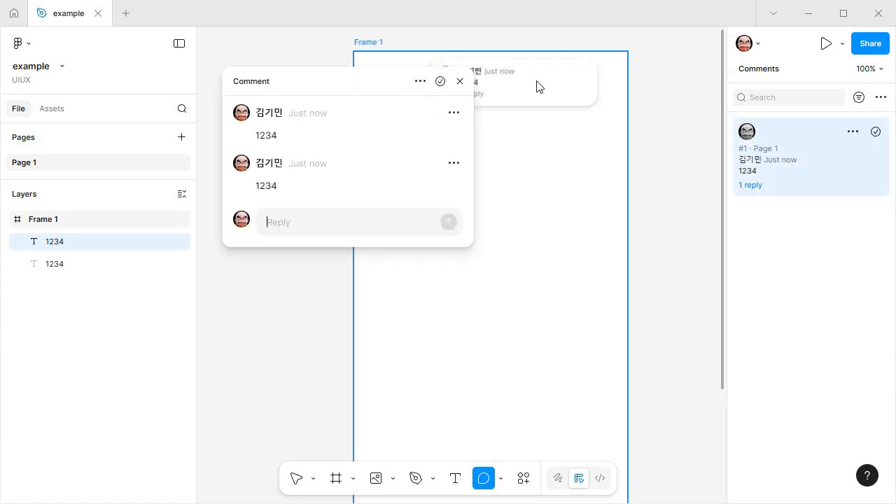
{"action": "left_click", "coordinate": [425, 81]}
{"action": "left_click", "coordinate": [438, 140]}
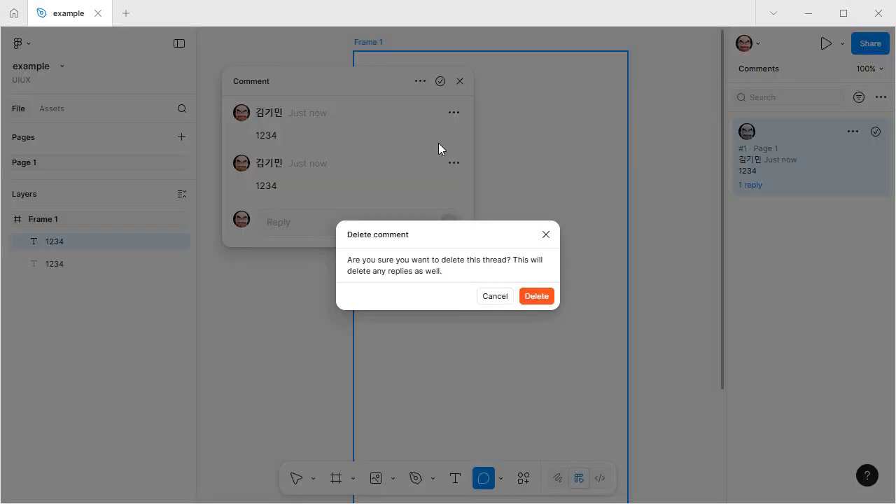
{"action": "left_click", "coordinate": [542, 301]}
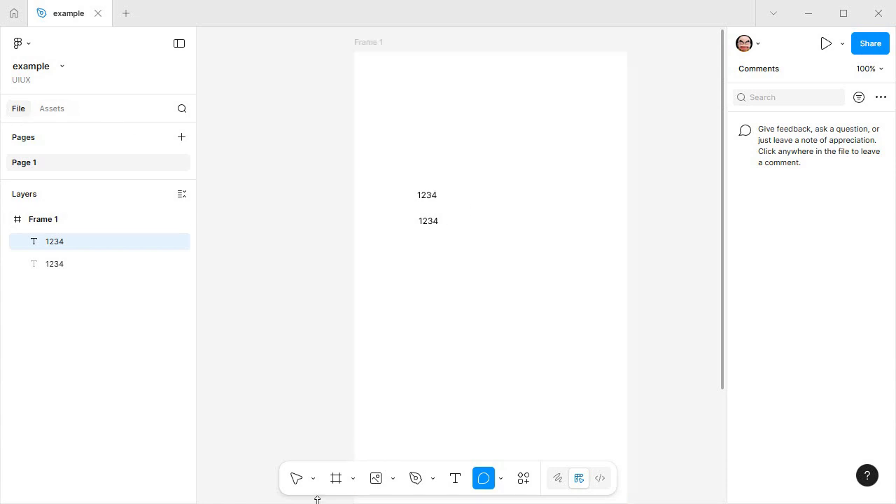
- Leave comment mode and delete both 1234 text layers from Frame 1
{"action": "left_click", "coordinate": [297, 476]}
{"action": "left_click", "coordinate": [432, 197]}
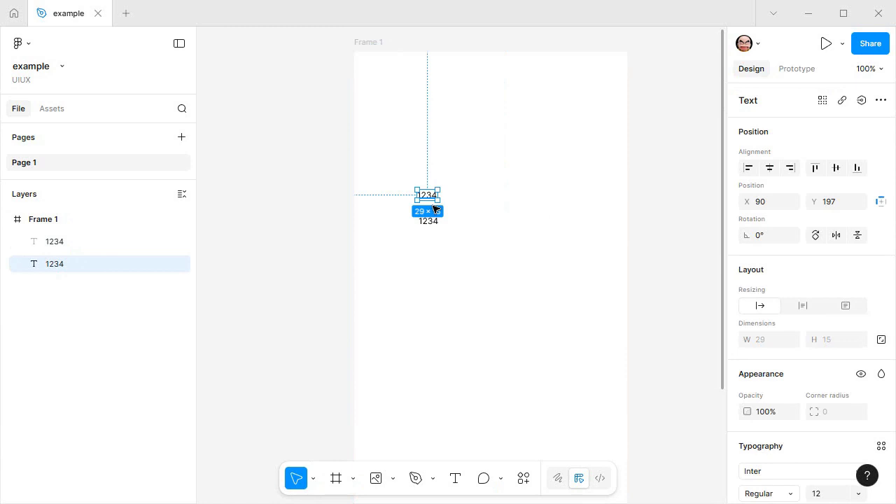
{"action": "key", "text": "Delete"}
{"action": "left_click", "coordinate": [434, 220]}
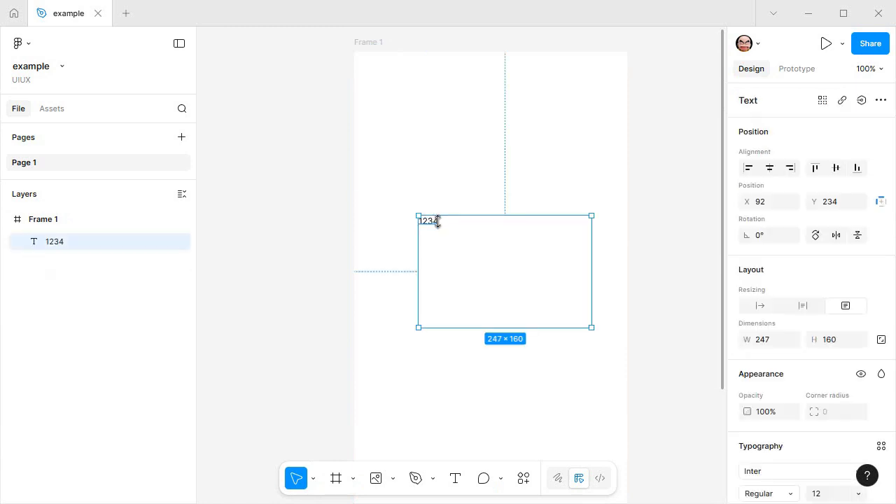
{"action": "key", "text": "Delete"}
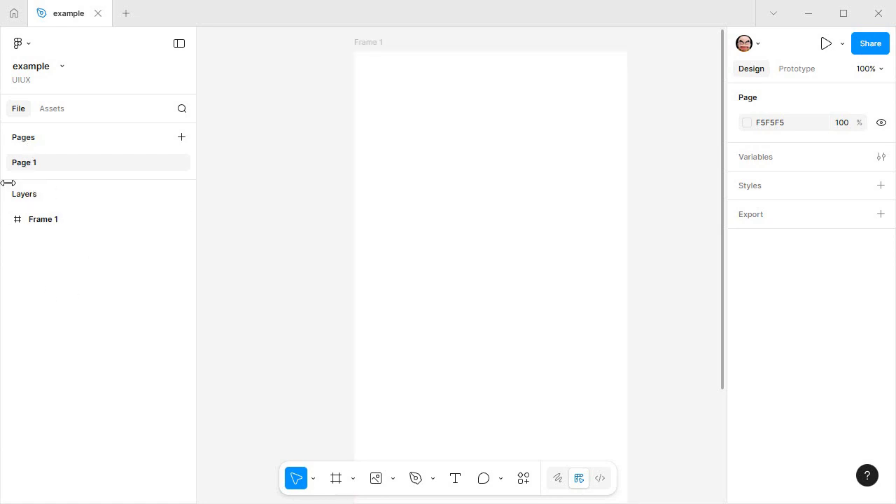
- Draw a rectangle of about 125 × 125 in the frame at about X 112, Y 249
{"action": "left_click", "coordinate": [393, 479]}
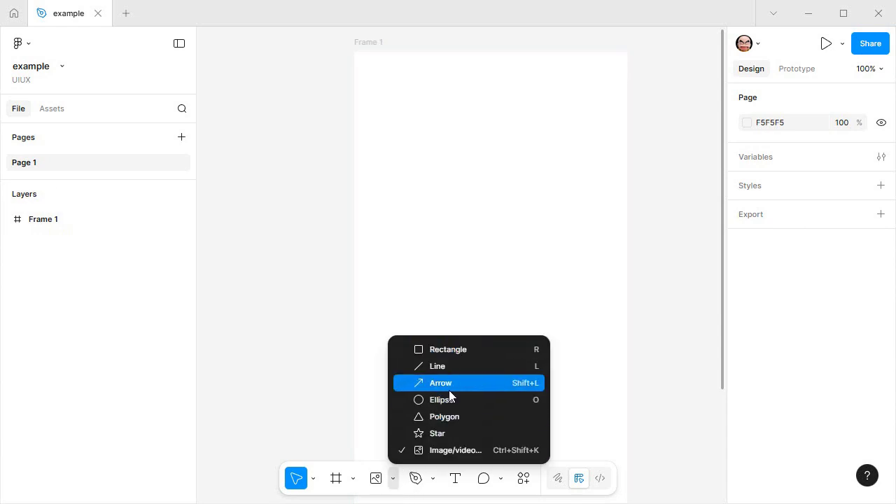
{"action": "left_click", "coordinate": [448, 348]}
{"action": "mouse_move", "coordinate": [433, 226]}
{"action": "left_mouse_down"}
{"action": "mouse_move", "coordinate": [519, 294]}
{"action": "mouse_move", "coordinate": [520, 313]}
{"action": "left_mouse_up"}
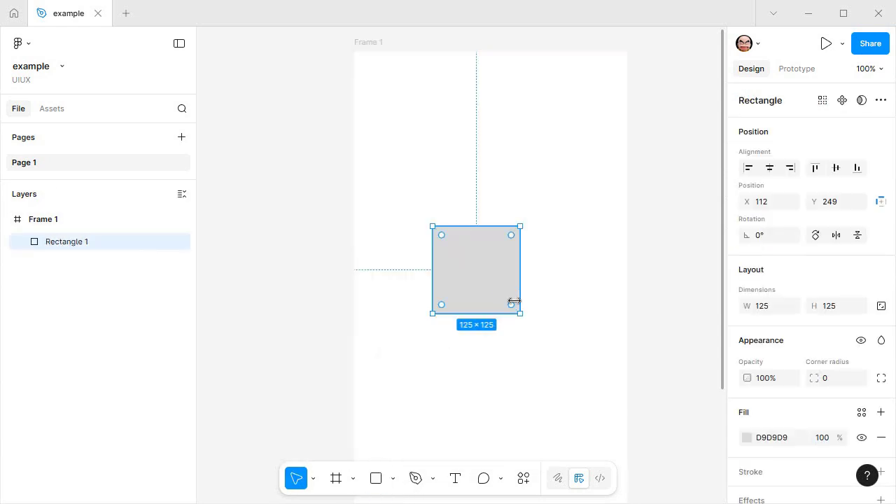
- Draw a circle of about 159 × 159 overlapping the rectangle and move it to about X 152, Y 274
{"action": "left_click", "coordinate": [393, 479]}
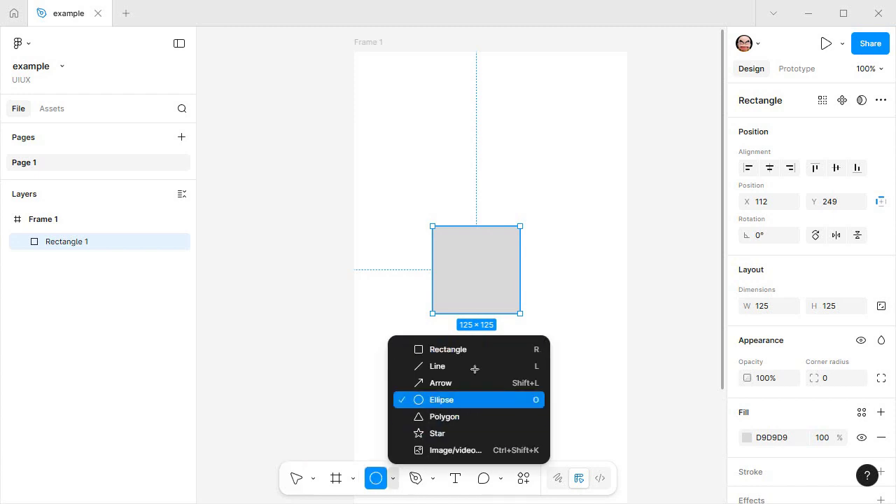
{"action": "left_click", "coordinate": [447, 399]}
{"action": "mouse_move", "coordinate": [479, 252]}
{"action": "left_mouse_down"}
{"action": "mouse_move", "coordinate": [553, 340]}
{"action": "mouse_move", "coordinate": [590, 363]}
{"action": "left_mouse_up"}
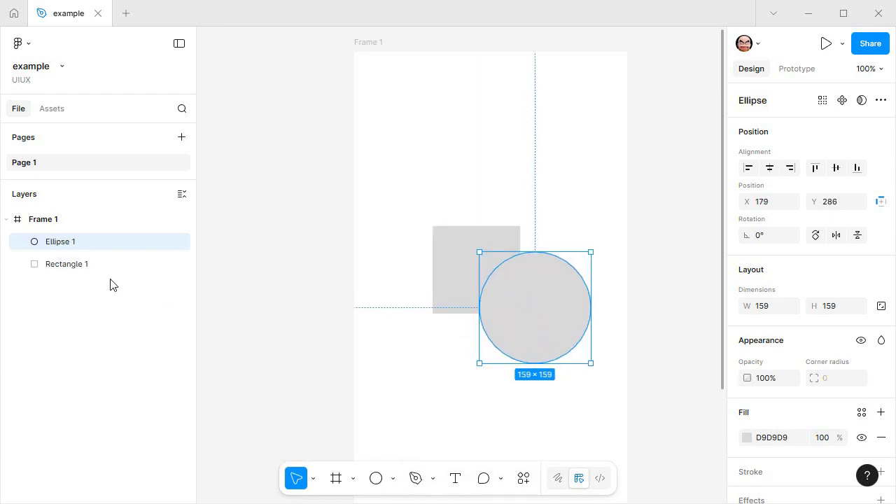
{"action": "left_click", "coordinate": [571, 425]}
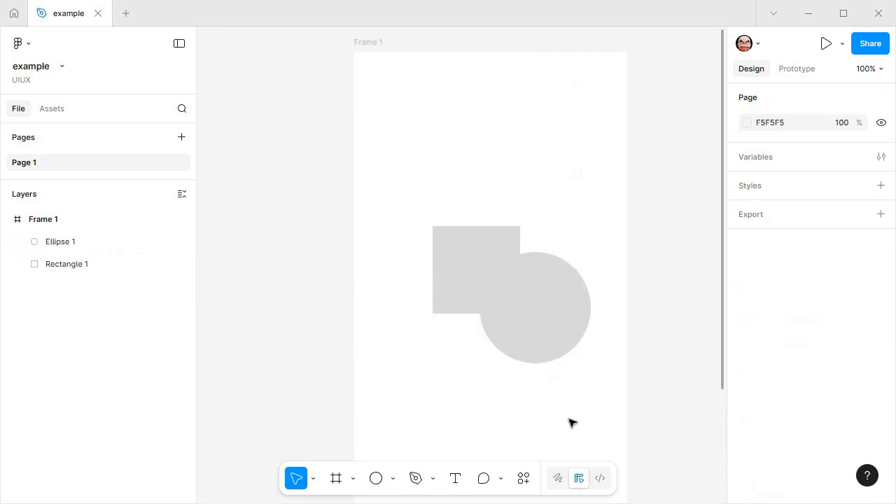
{"action": "left_click", "coordinate": [550, 312]}
{"action": "left_click_drag", "start_coordinate": [550, 312], "coordinate": [528, 304]}
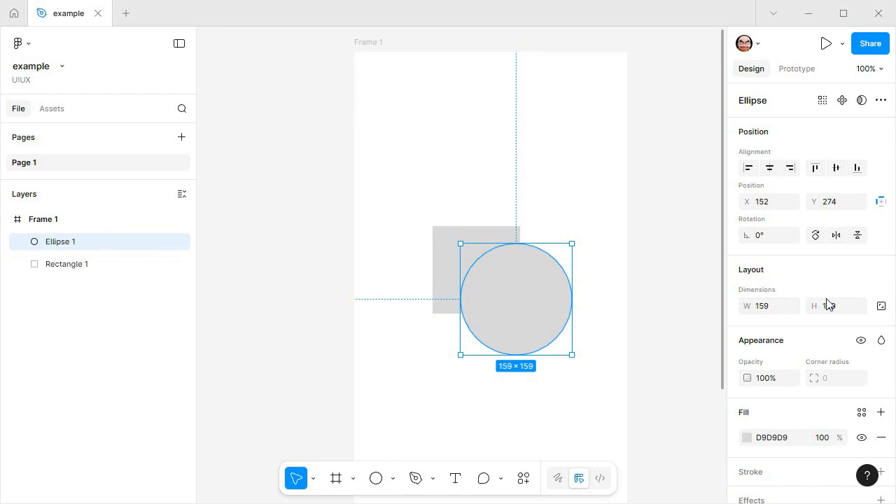
- Insert the Button component from the iOS 18 and iPadOS 18 library near the frame's top, accepting the Apple SF Pro font licence
{"action": "left_click", "coordinate": [51, 110]}
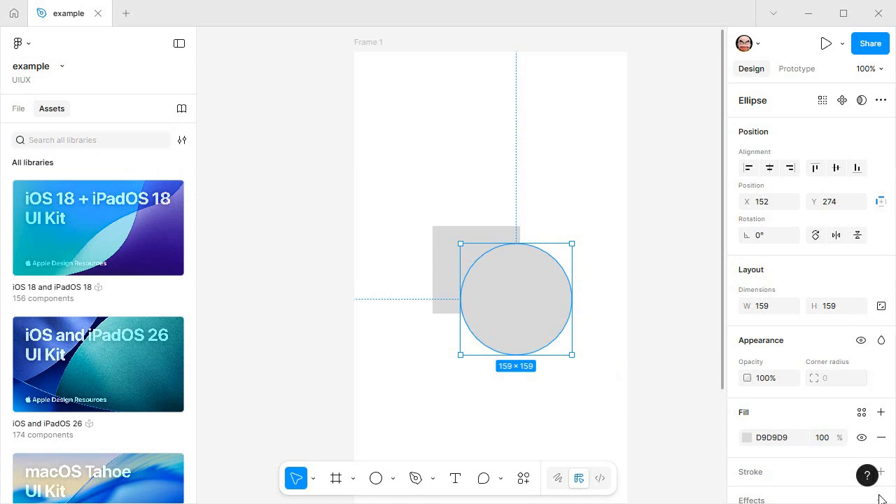
{"action": "left_click", "coordinate": [85, 230]}
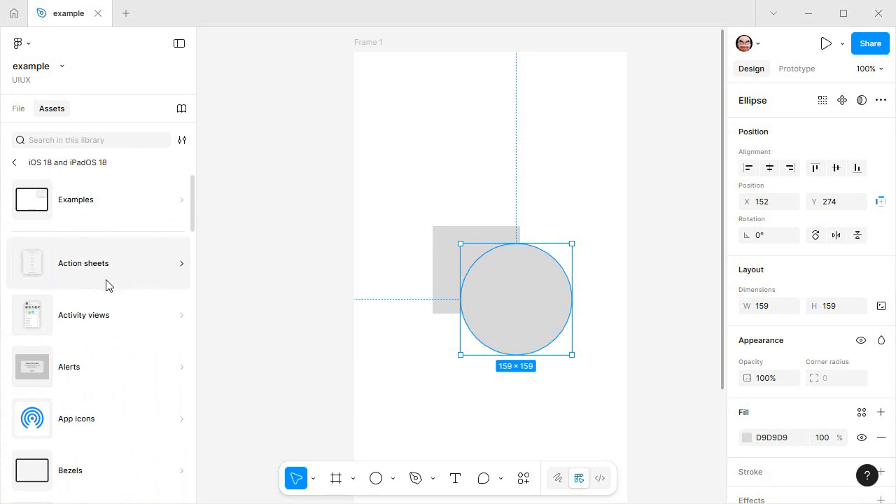
{"action": "scroll", "coordinate": [139, 411], "scroll_direction": "down", "scroll_amount": 3}
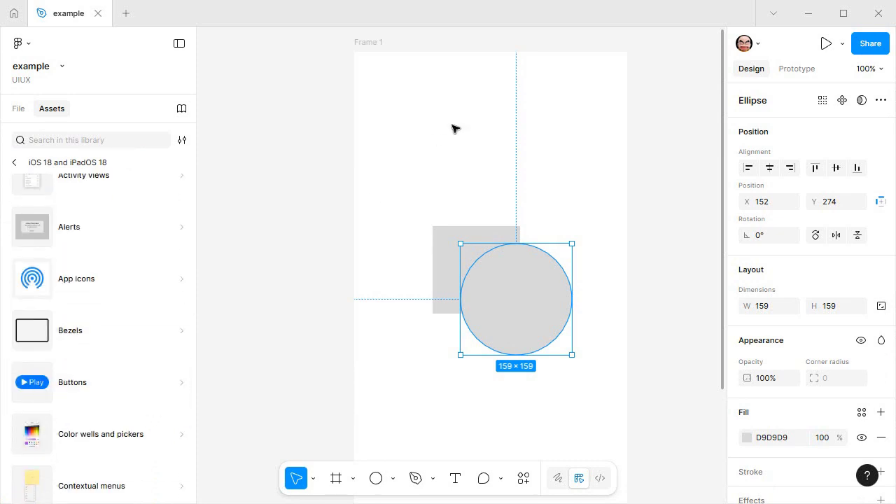
{"action": "left_click", "coordinate": [35, 378]}
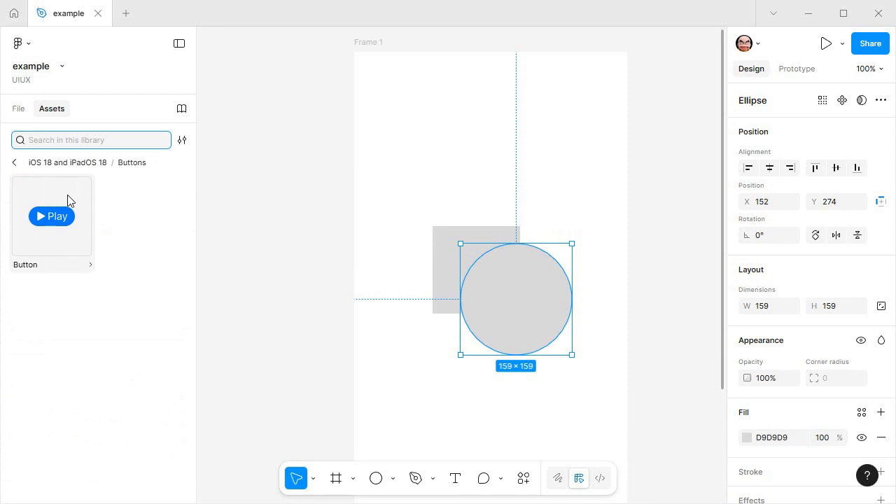
{"action": "left_click_drag", "start_coordinate": [332, 134], "coordinate": [406, 128]}
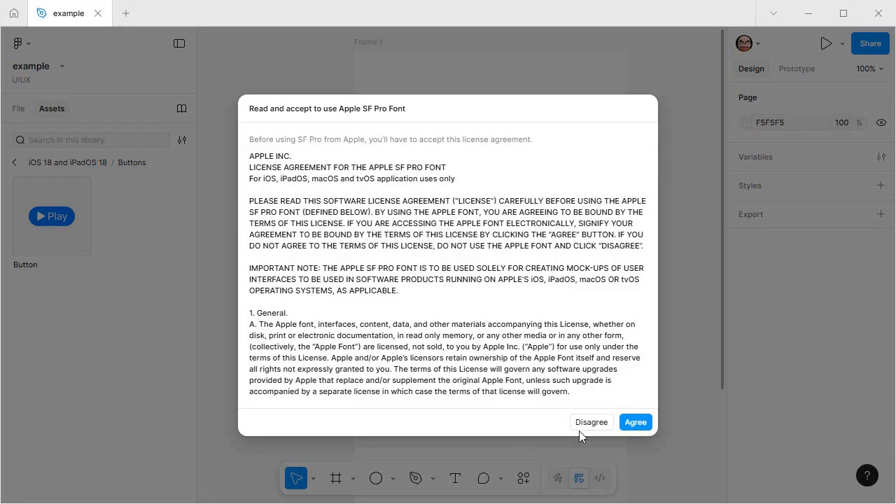
{"action": "left_click", "coordinate": [626, 424]}
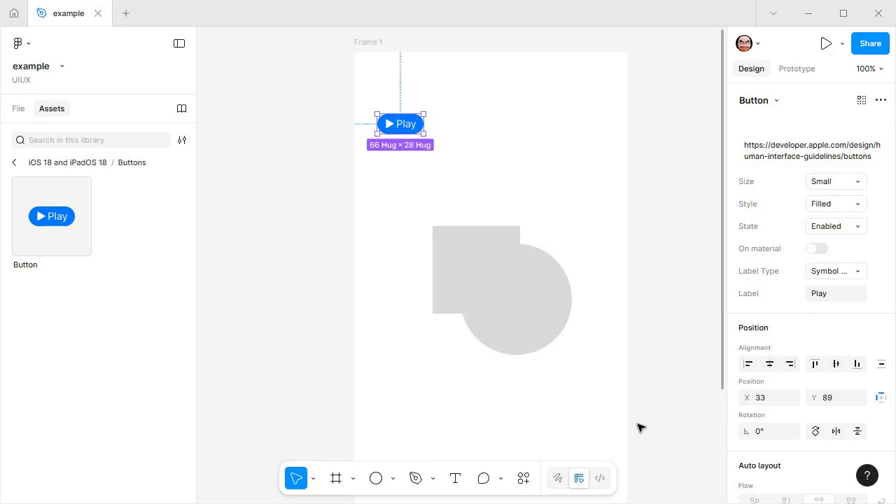
{"action": "left_click", "coordinate": [478, 168]}
{"action": "left_click", "coordinate": [410, 123]}
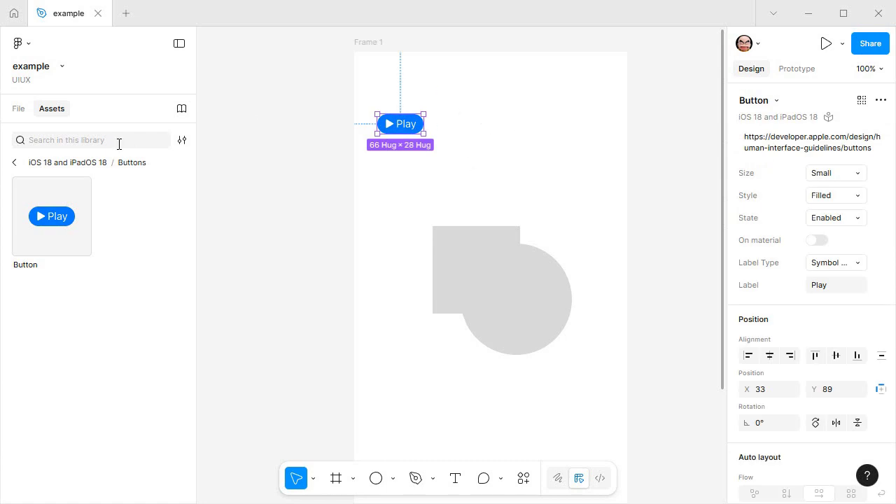
- Return to the list of all libraries and examine the Play button's Label property
{"action": "left_click", "coordinate": [14, 163]}
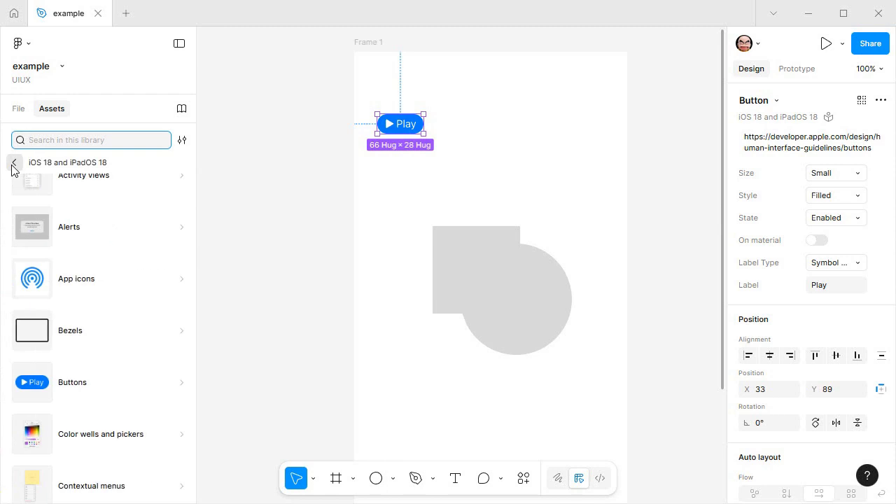
{"action": "left_click", "coordinate": [13, 165]}
{"action": "left_click_drag", "start_coordinate": [469, 183], "coordinate": [346, 79]}
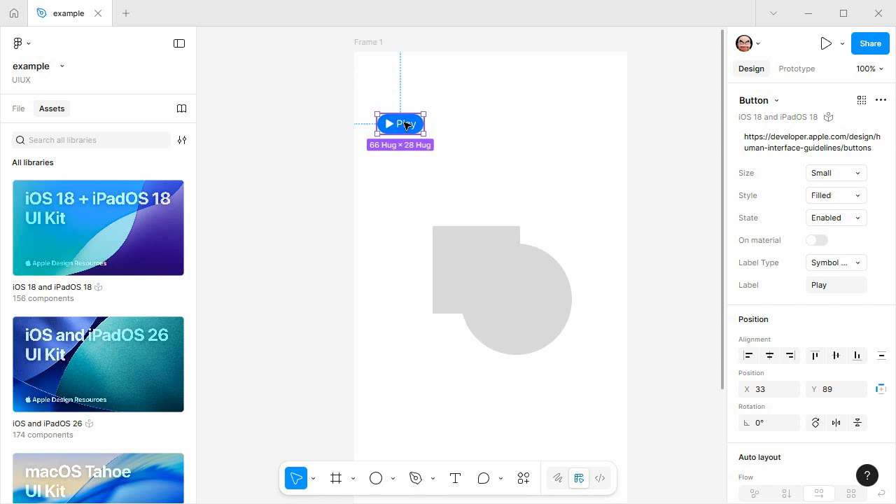
{"action": "left_click", "coordinate": [848, 291]}
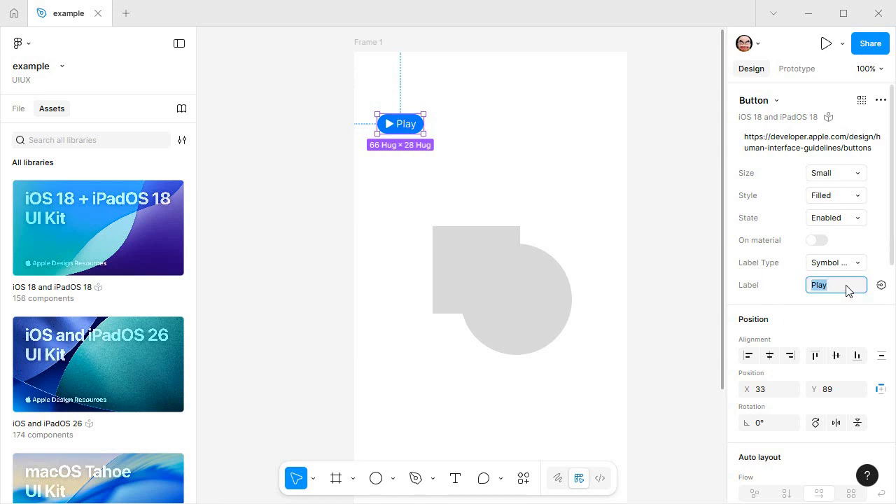
{"action": "key", "text": "Return"}
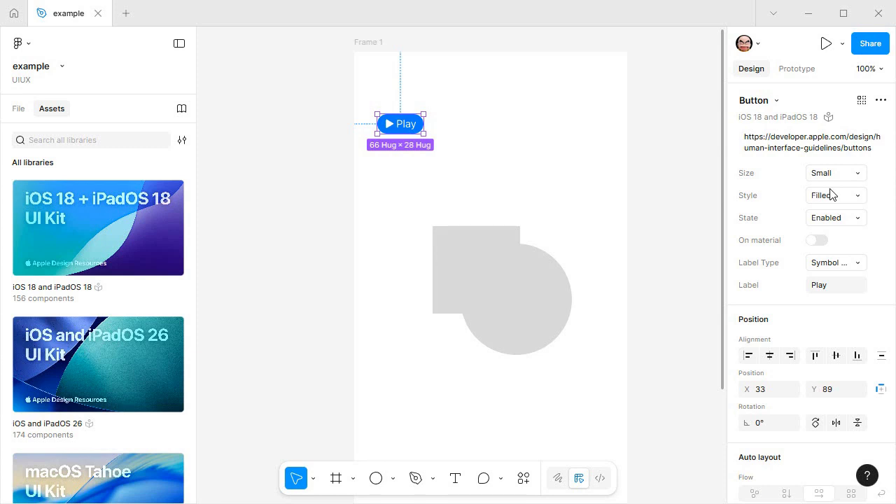
- Delete the Play button, the rectangle and the circle from Frame 1
{"action": "left_click", "coordinate": [323, 86]}
{"action": "left_click_drag", "start_coordinate": [625, 384], "coordinate": [640, 418]}
{"action": "key", "text": "Delete"}
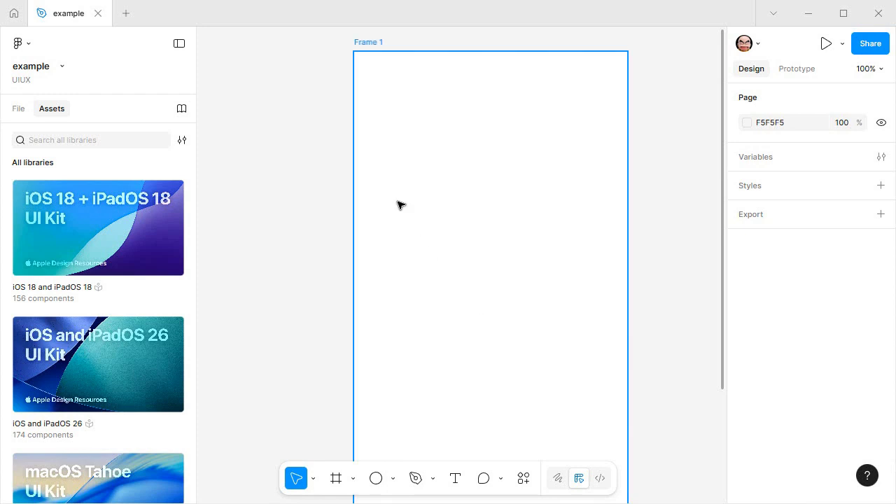
- Rename Frame 1 as frame1
{"action": "left_click_drag", "start_coordinate": [266, 189], "coordinate": [212, 240]}
{"action": "left_click", "coordinate": [370, 168]}
{"action": "scroll", "coordinate": [324, 160], "scroll_direction": "right", "scroll_amount": 3}
{"action": "scroll", "coordinate": [324, 160], "scroll_direction": "up", "scroll_amount": 1}
{"action": "double_click", "coordinate": [274, 82]}
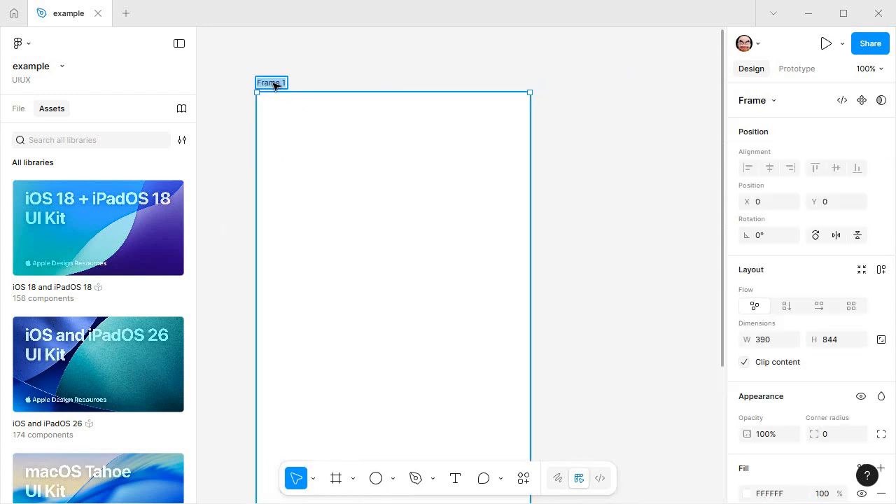
{"action": "type", "text": "frame1"}
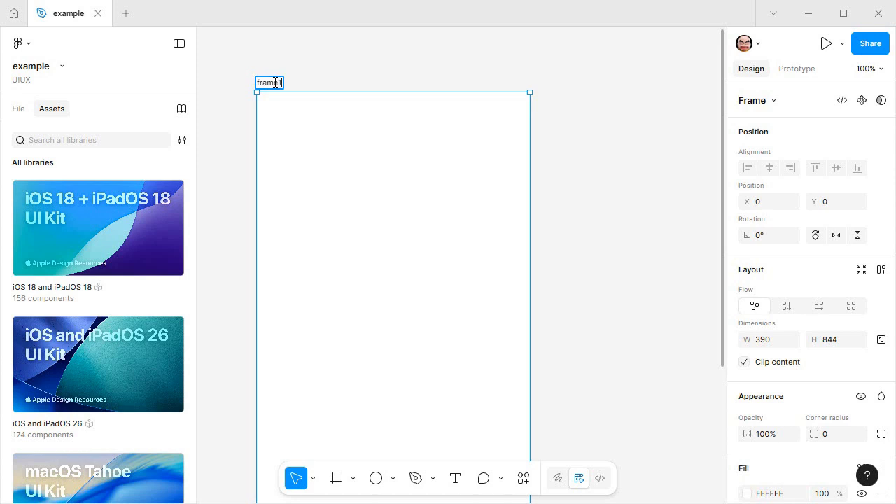
{"action": "key", "text": "Return"}
- Add the text "go frame2" to frame1 and move it to about X 44, Y 57
{"action": "left_click", "coordinate": [394, 479]}
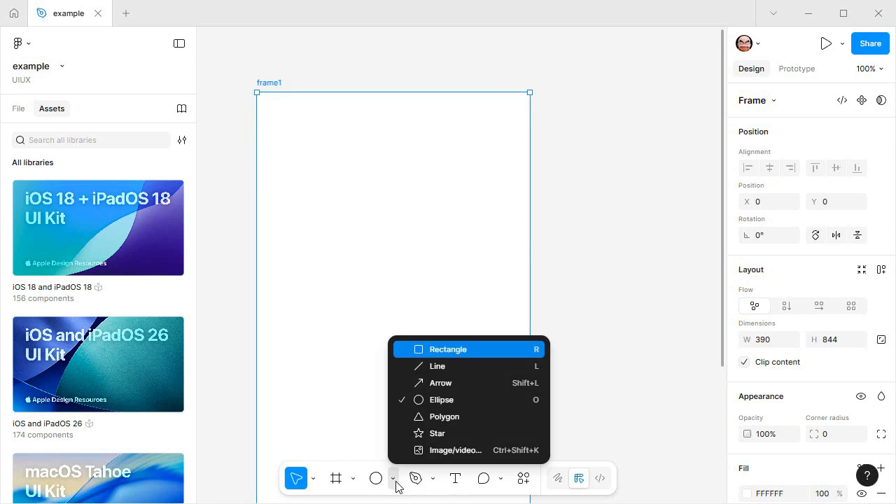
{"action": "left_click", "coordinate": [456, 484]}
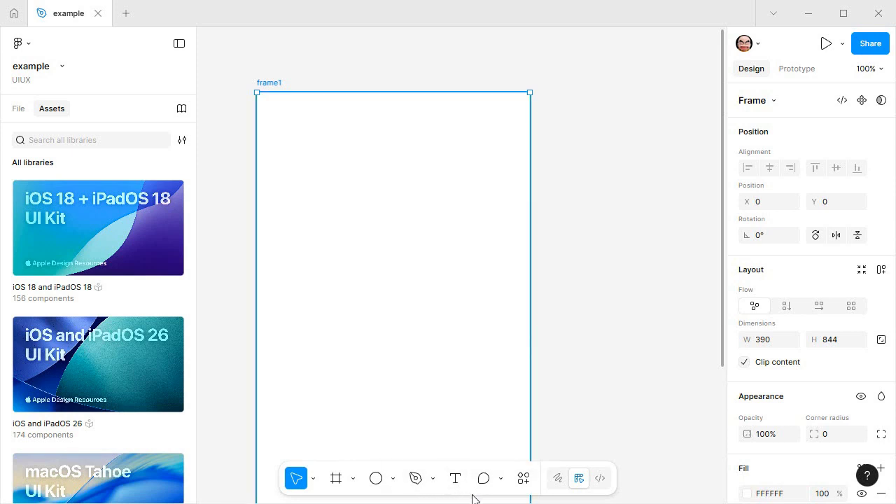
{"action": "left_click", "coordinate": [455, 478]}
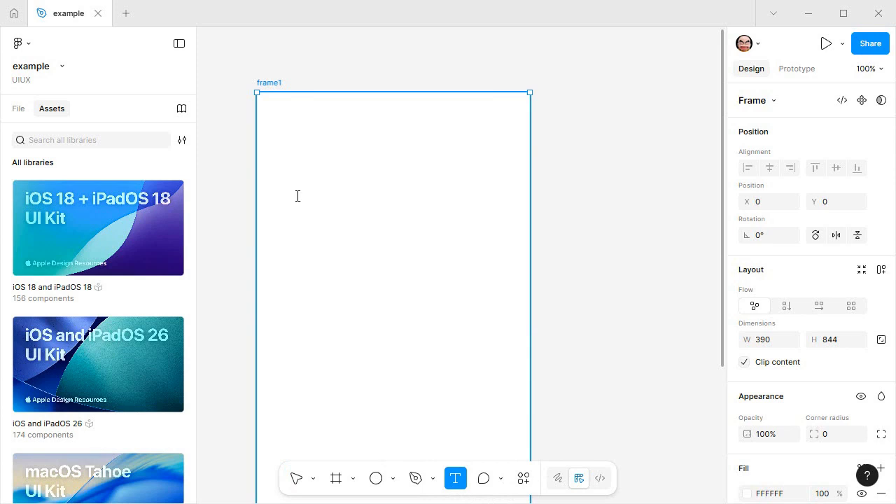
{"action": "left_click", "coordinate": [297, 196]}
{"action": "type", "text": "frame2"}
{"action": "key", "text": "Left"}
{"action": "key", "text": "Left"}
{"action": "key", "text": "Left"}
{"action": "key", "text": "Left"}
{"action": "key", "text": "Left"}
{"action": "type", "text": "gp"}
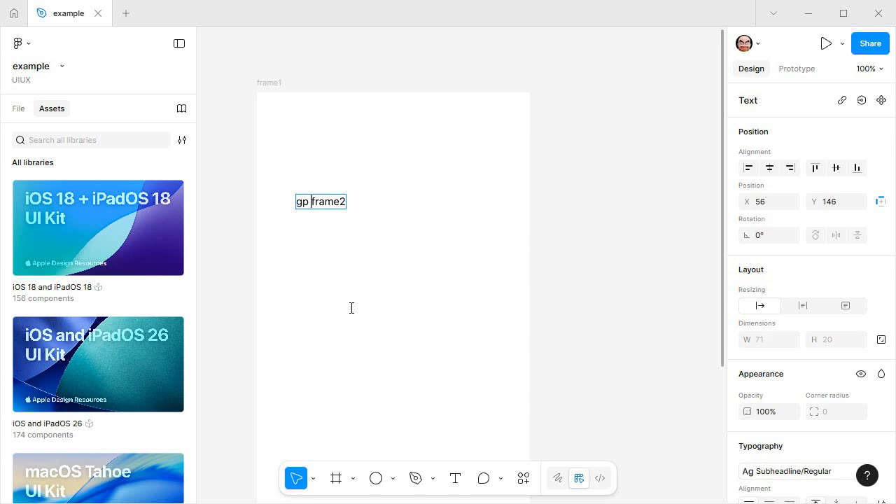
{"action": "key", "text": "BackSpace"}
{"action": "key", "text": "BackSpace"}
{"action": "type", "text": "o"}
{"action": "key", "text": "Escape"}
{"action": "left_click_drag", "start_coordinate": [335, 208], "coordinate": [328, 146]}
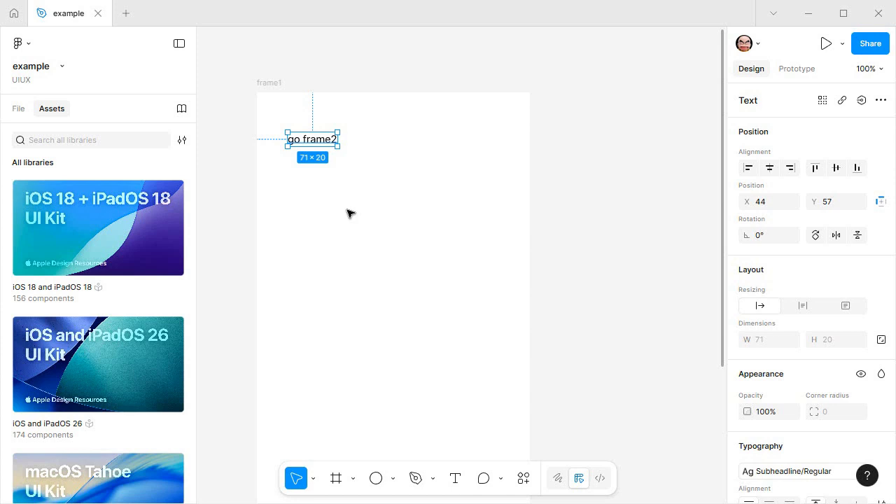
- Duplicate frame1 beside the original at about X 432, Y 0 and name the copy frame2
{"action": "left_click_drag", "start_coordinate": [274, 87], "coordinate": [581, 96]}
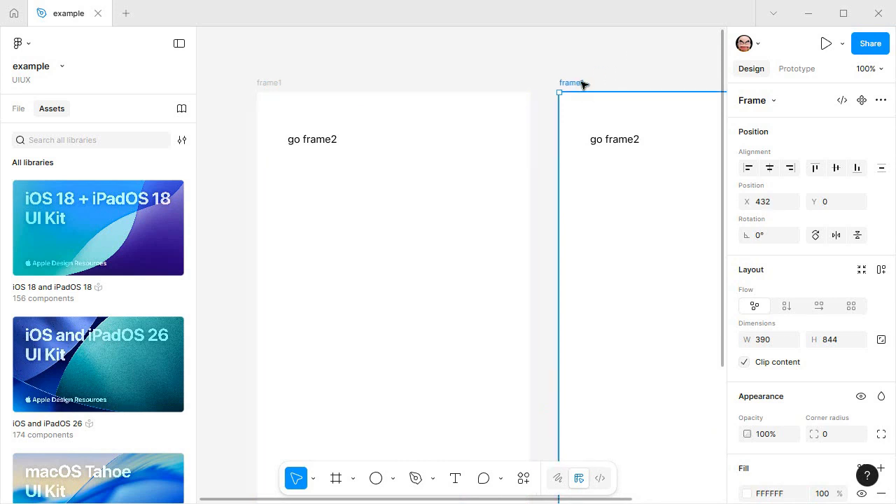
{"action": "double_click", "coordinate": [581, 84]}
{"action": "type", "text": "frame"}
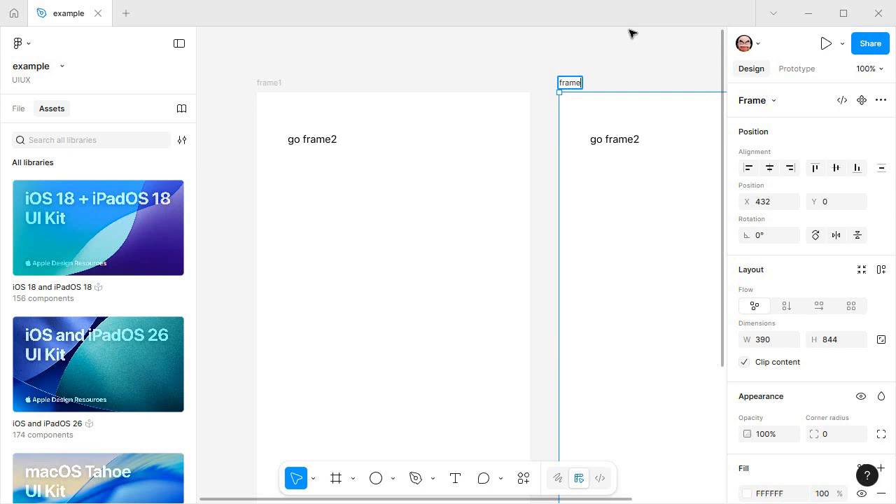
{"action": "type", "text": "2"}
- Change the text in frame2 to "go frame1"
{"action": "left_click", "coordinate": [625, 143]}
{"action": "double_click", "coordinate": [627, 143]}
{"action": "left_click", "coordinate": [633, 137]}
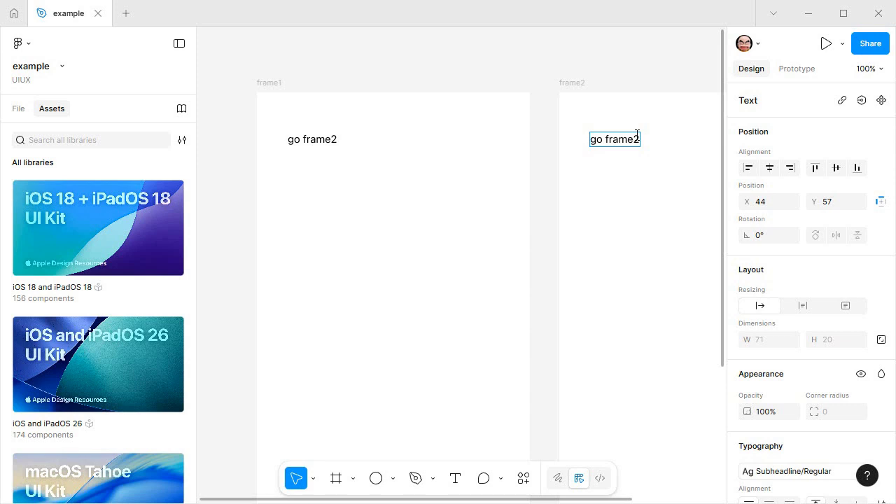
{"action": "key", "text": "BackSpace"}
{"action": "type", "text": "1"}
{"action": "key", "text": "Escape"}
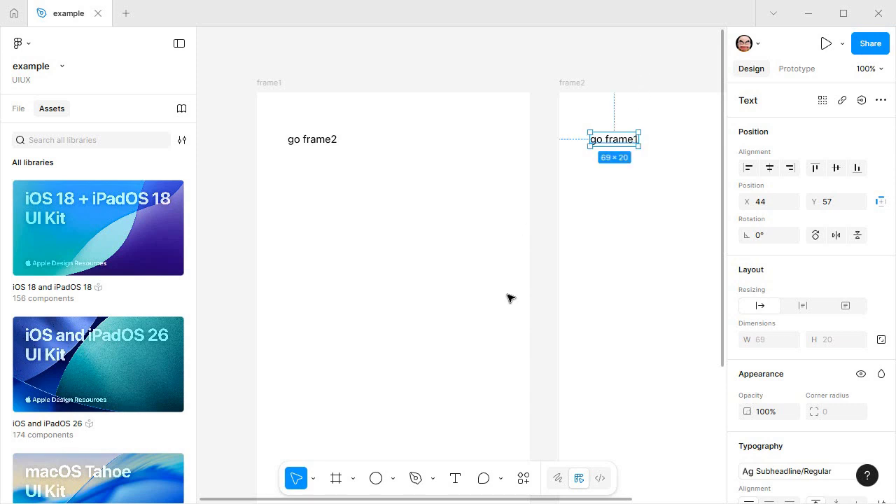
- Change frame2's fill colour to light grey
{"action": "left_click", "coordinate": [542, 284]}
{"action": "left_click_drag", "start_coordinate": [541, 284], "coordinate": [509, 287]}
{"action": "left_click", "coordinate": [546, 91]}
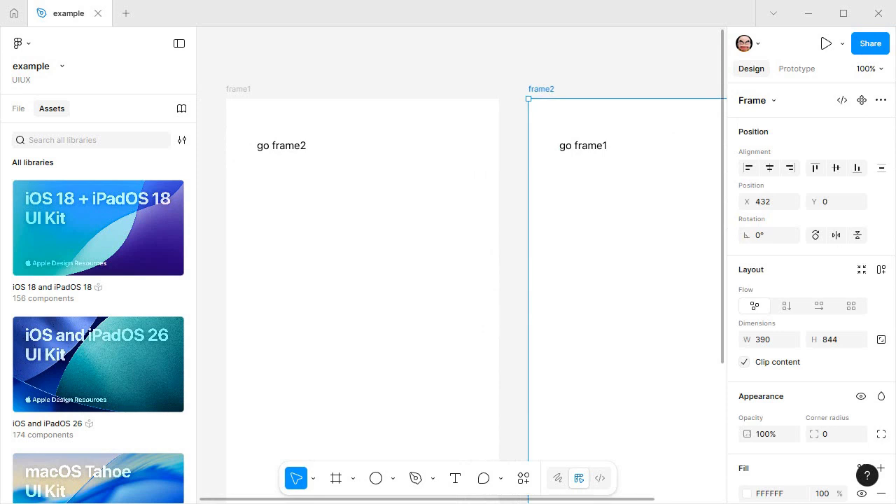
{"action": "scroll", "coordinate": [849, 359], "scroll_direction": "down", "scroll_amount": 4}
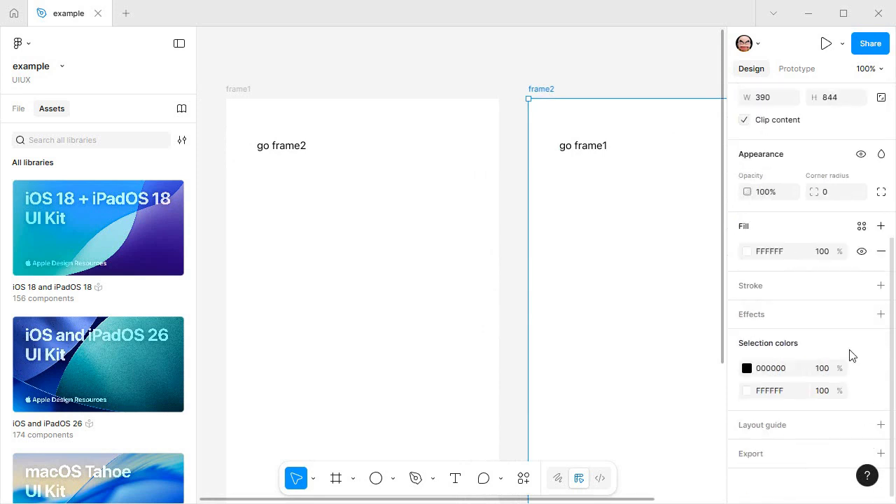
{"action": "left_click", "coordinate": [747, 251]}
{"action": "left_click", "coordinate": [592, 246]}
{"action": "mouse_move", "coordinate": [558, 253]}
{"action": "left_mouse_down"}
{"action": "mouse_move", "coordinate": [558, 234]}
{"action": "mouse_move", "coordinate": [568, 248]}
{"action": "left_mouse_up"}
{"action": "left_click", "coordinate": [614, 63]}
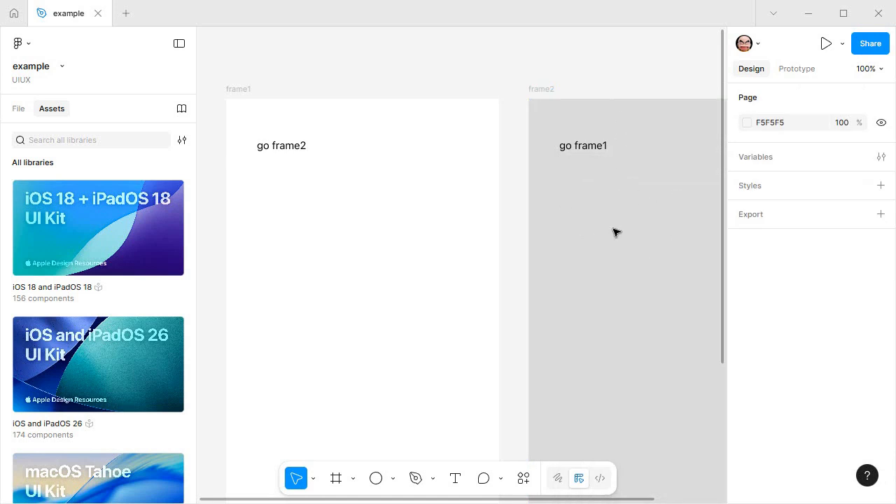
- Create a prototype connection from the "go frame2" text in frame1 to frame2
{"action": "left_click", "coordinate": [281, 149]}
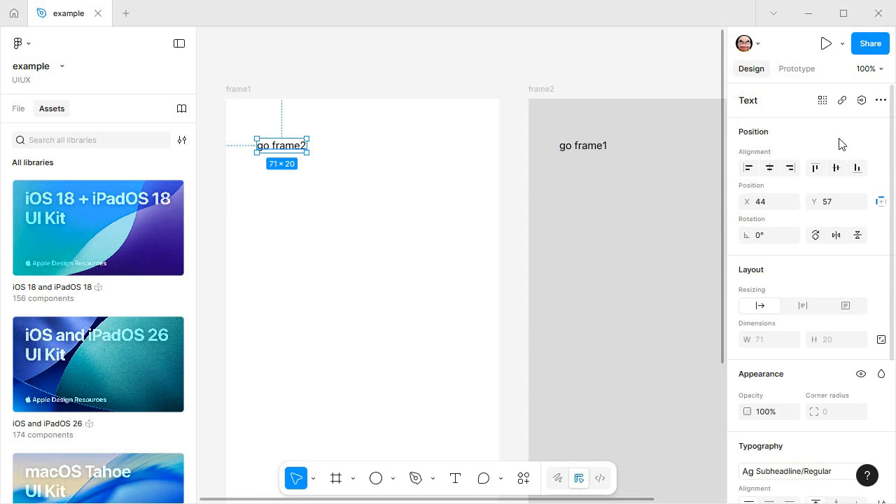
{"action": "left_click", "coordinate": [799, 72]}
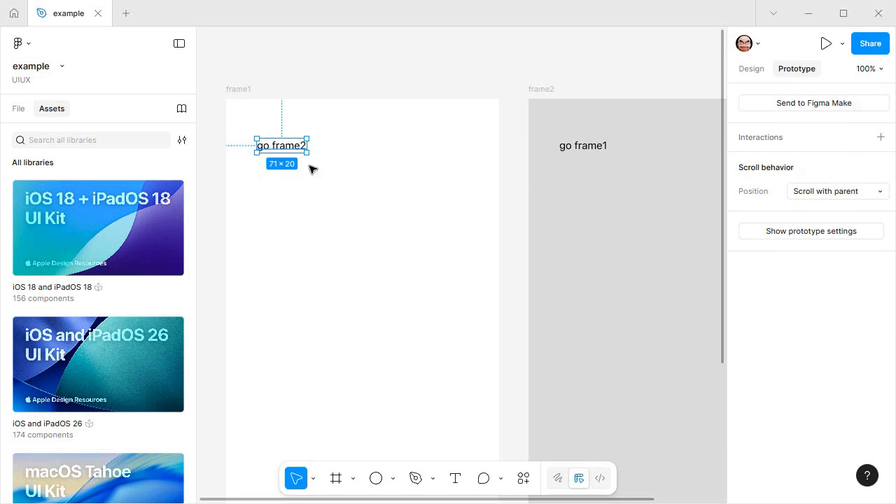
{"action": "mouse_move", "coordinate": [305, 150]}
{"action": "left_click_drag", "start_coordinate": [306, 145], "coordinate": [546, 214]}
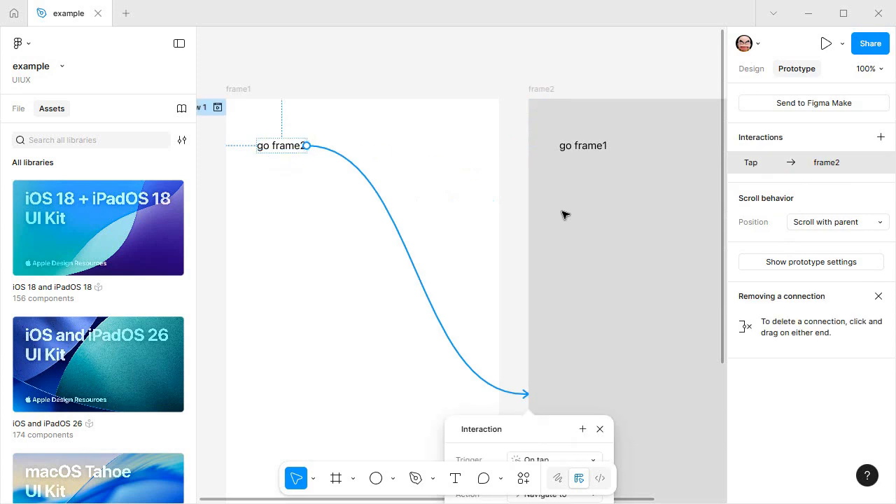
- Review the available trigger options for the tap interaction that links the "go frame2" text to frame2
{"action": "left_click", "coordinate": [753, 163]}
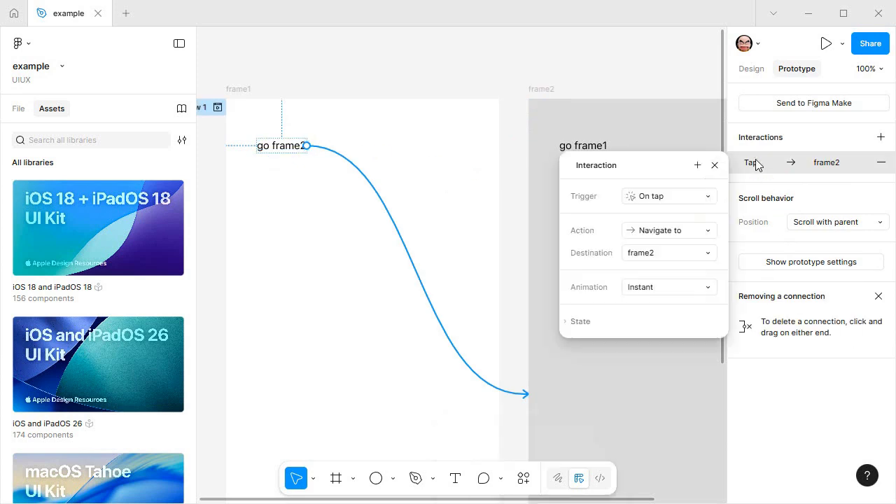
{"action": "left_click", "coordinate": [708, 198]}
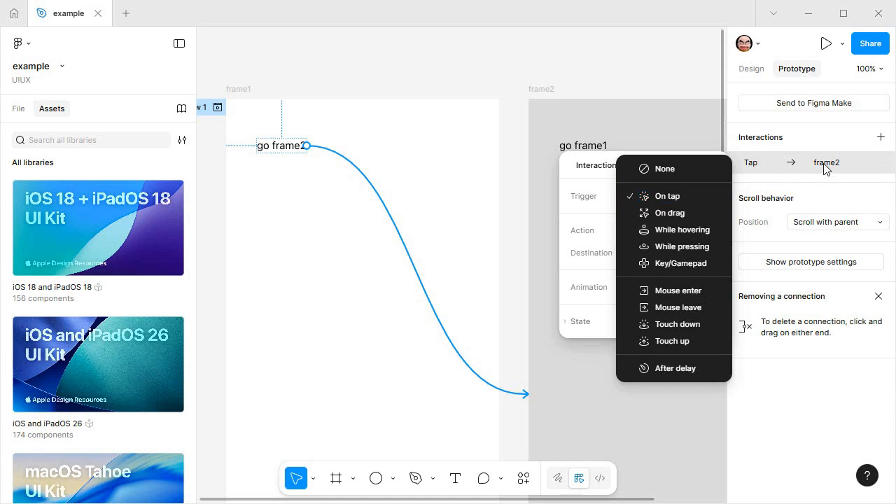
{"action": "left_click", "coordinate": [518, 212]}
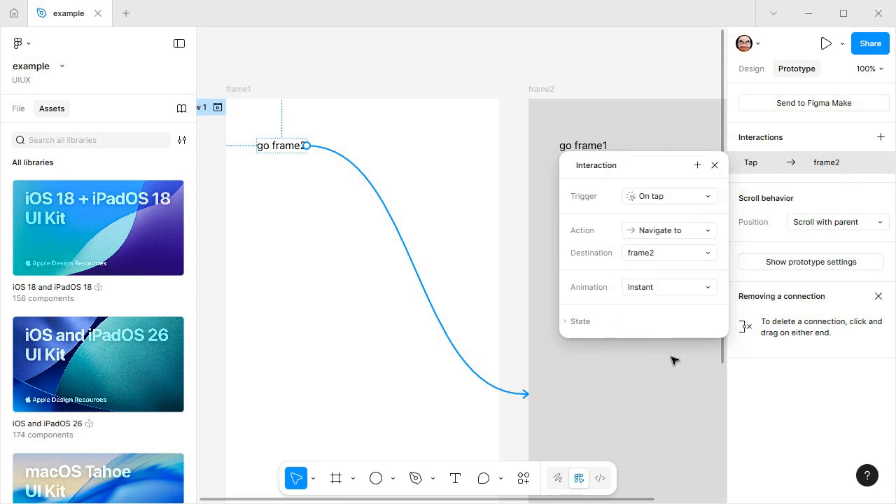
{"action": "left_click", "coordinate": [715, 165]}
- Create a prototype connection from the "go frame1" text in frame2 back to frame1
{"action": "left_click", "coordinate": [585, 149]}
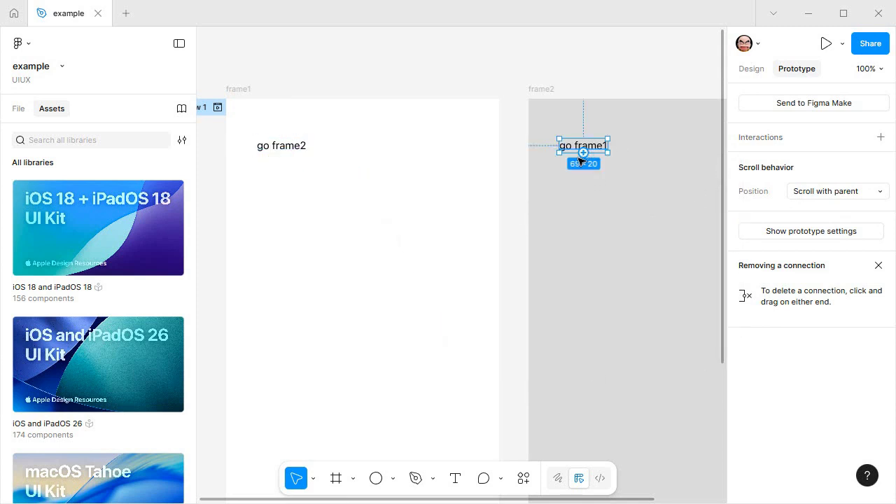
{"action": "left_click_drag", "start_coordinate": [583, 153], "coordinate": [497, 237]}
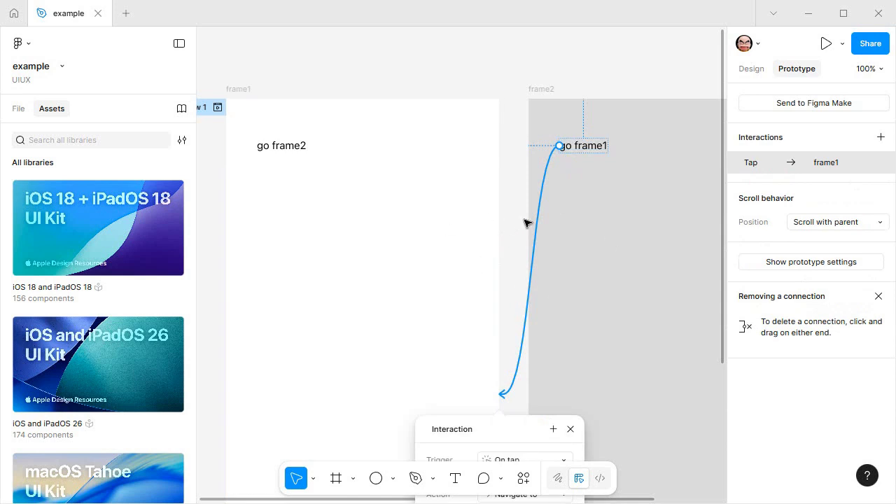
{"action": "left_click", "coordinate": [592, 154]}
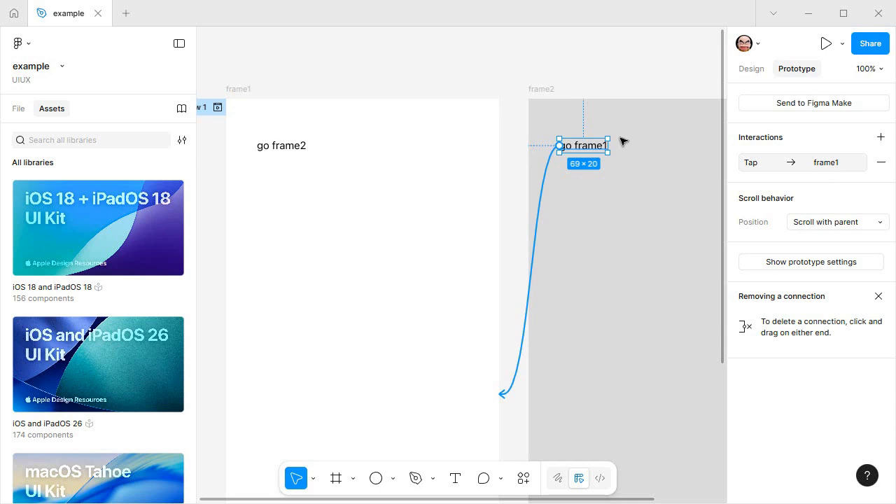
{"action": "left_click", "coordinate": [392, 77]}
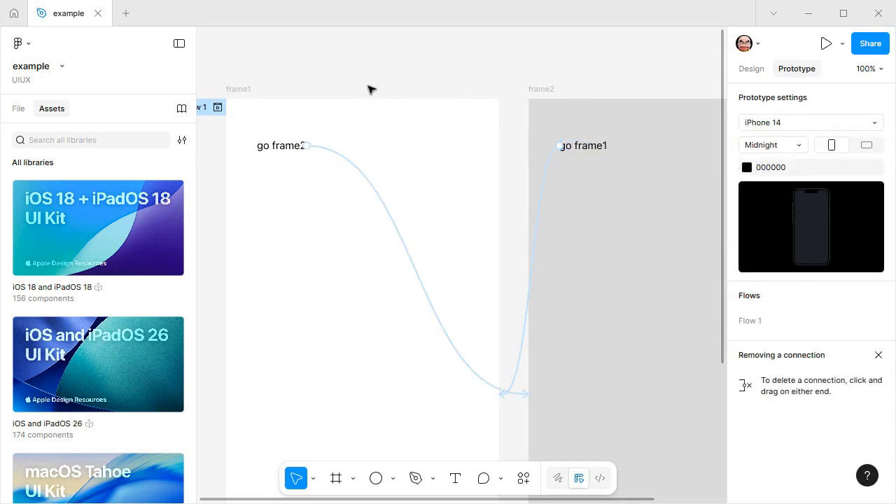
- Preview Flow 1 inline, test the link between the two frames, and close the preview
{"action": "left_click_drag", "start_coordinate": [368, 84], "coordinate": [462, 80]}
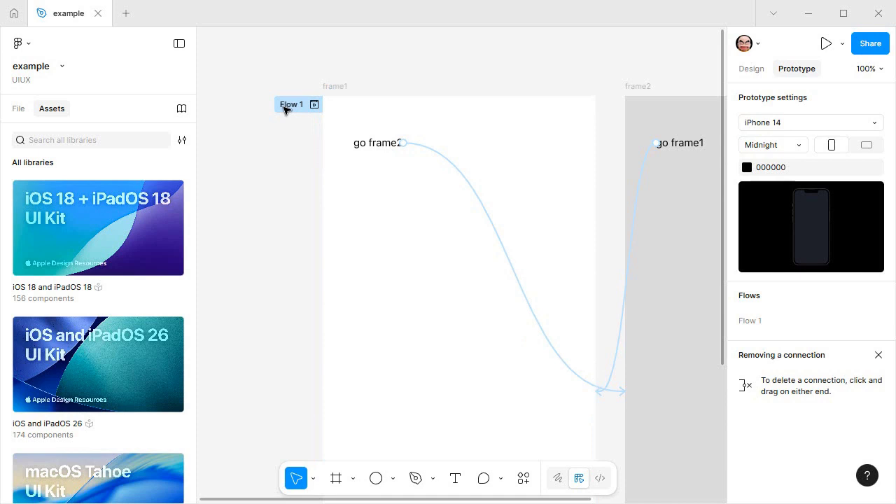
{"action": "left_click", "coordinate": [286, 106]}
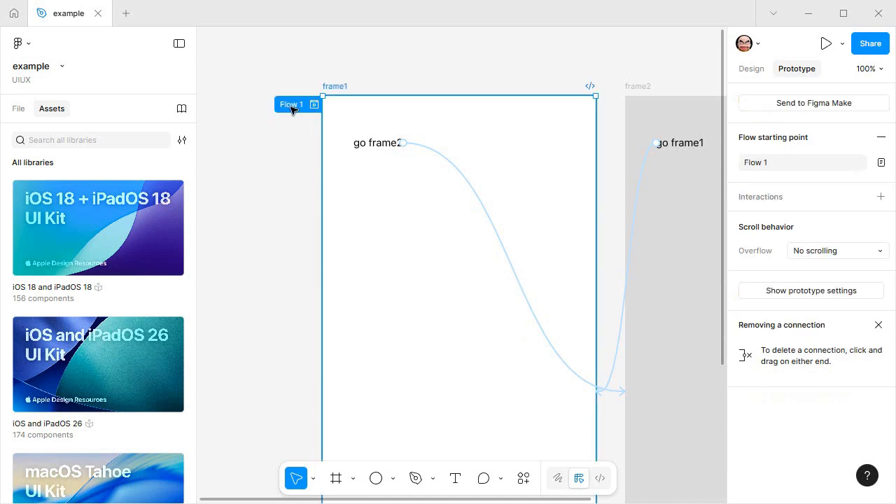
{"action": "left_click", "coordinate": [314, 105]}
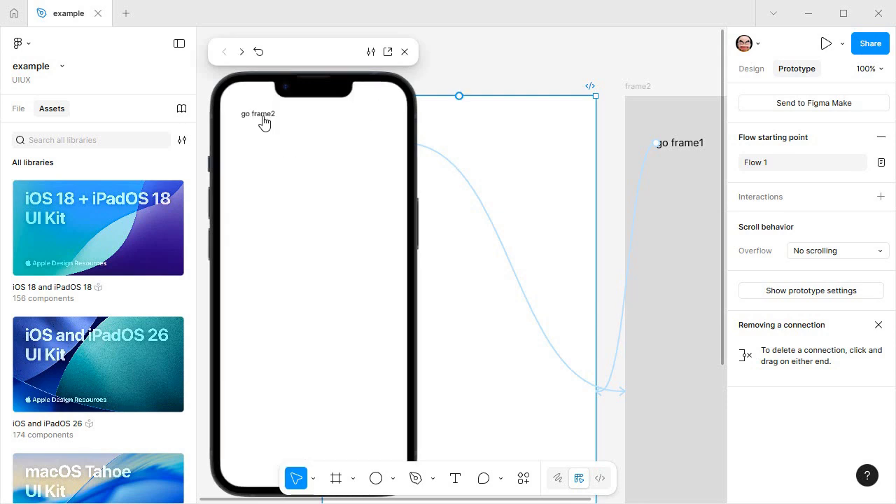
{"action": "left_click", "coordinate": [263, 122]}
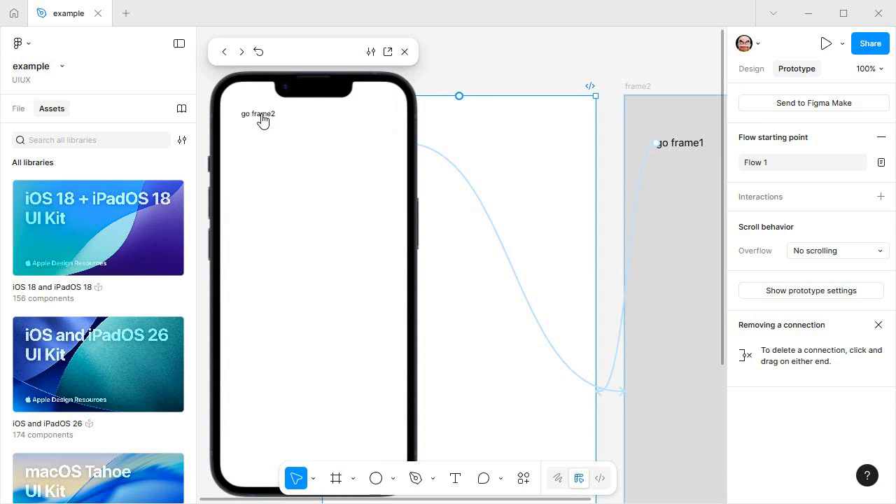
{"action": "left_click", "coordinate": [462, 69]}
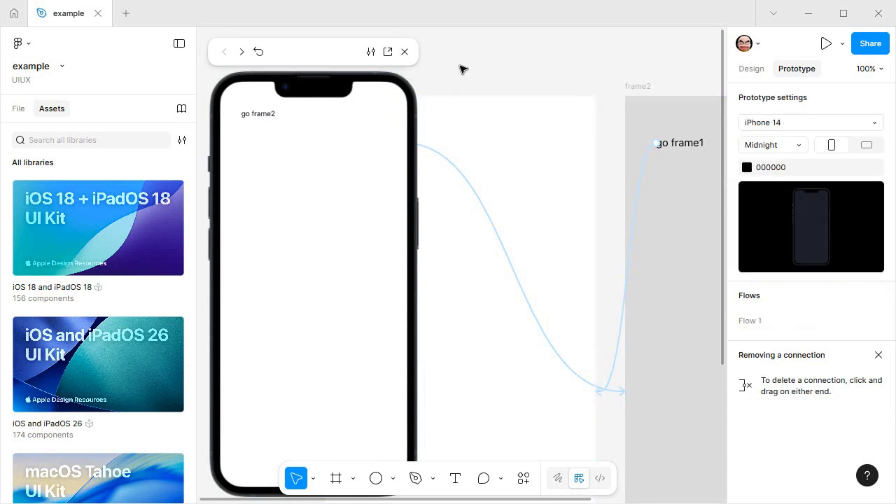
{"action": "left_click", "coordinate": [404, 52]}
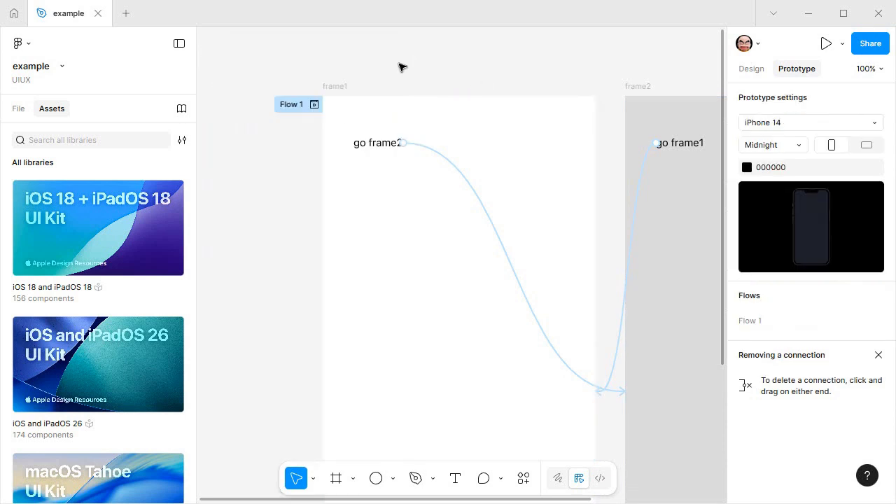
- Set the animation of the "go frame2" text's tap interaction to Slide in
{"action": "left_click", "coordinate": [405, 145]}
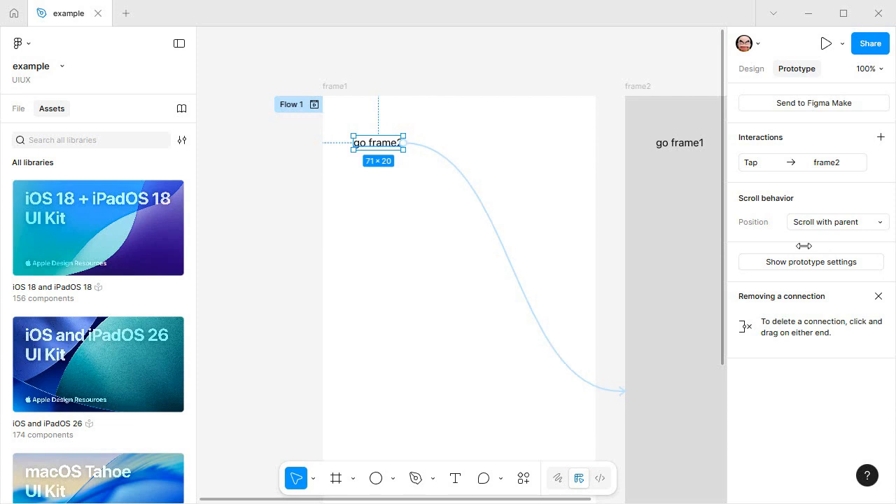
{"action": "left_click", "coordinate": [751, 165]}
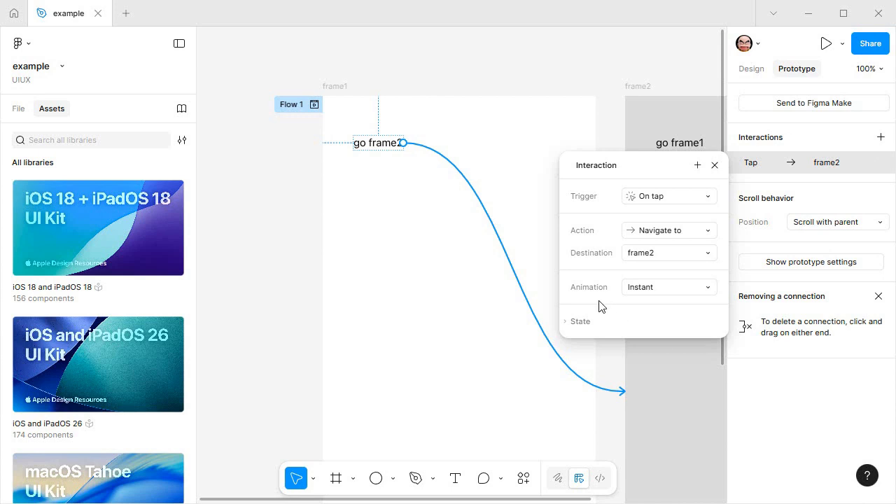
{"action": "left_click", "coordinate": [670, 288]}
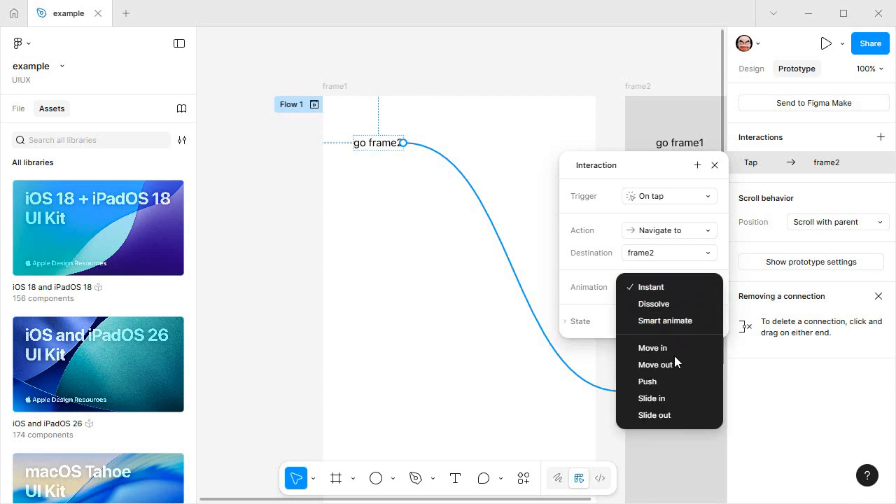
{"action": "left_click", "coordinate": [677, 399]}
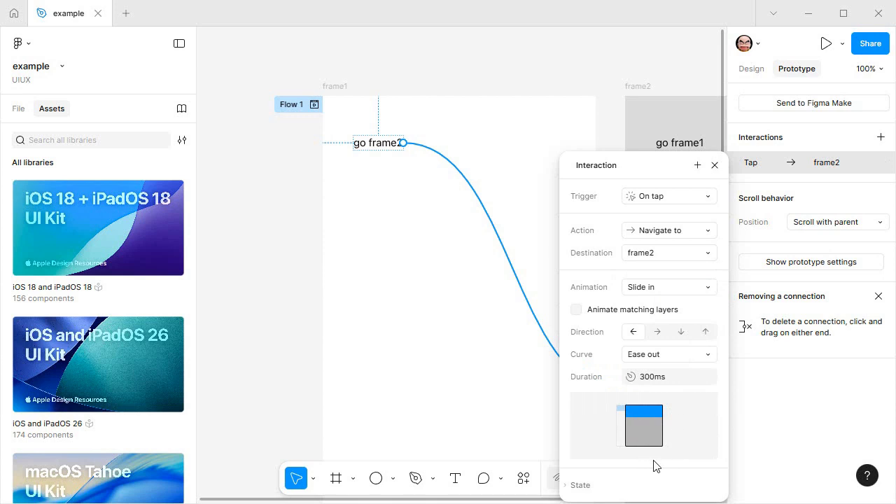
{"action": "left_click", "coordinate": [715, 165]}
- Set the animation of the "go frame1" text's tap interaction to Slide out
{"action": "left_click", "coordinate": [687, 145]}
{"action": "left_click", "coordinate": [770, 164]}
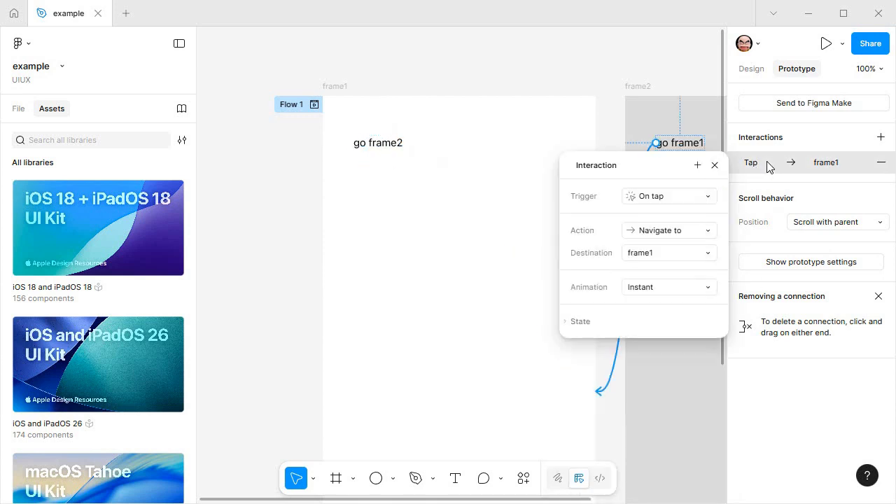
{"action": "left_click", "coordinate": [684, 286]}
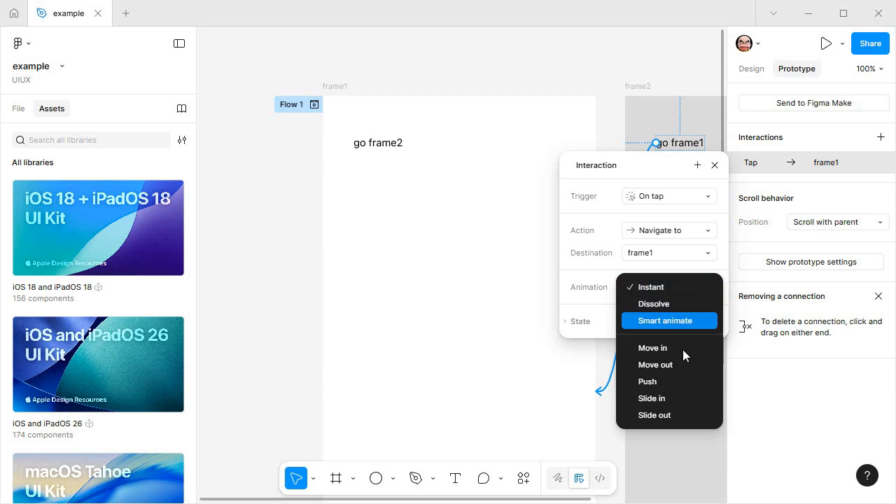
{"action": "left_click", "coordinate": [680, 415]}
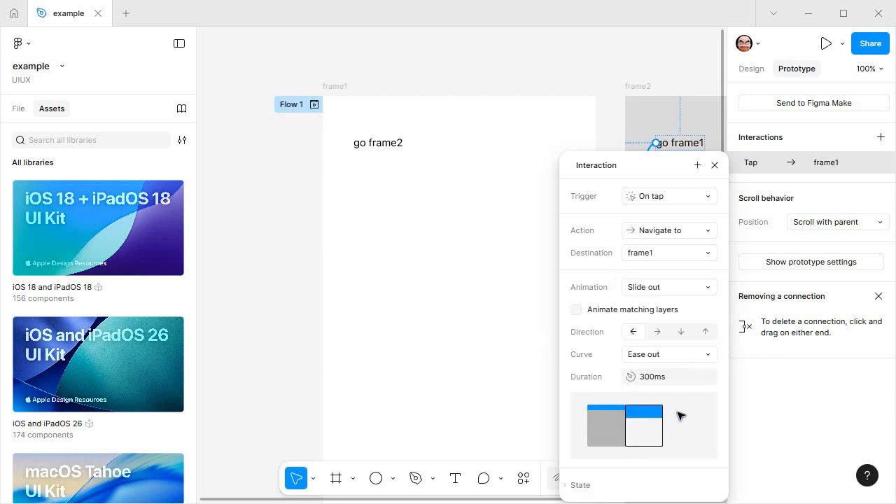
{"action": "left_click", "coordinate": [628, 73]}
- Preview Flow 1 inline and follow the text links back and forth to test the slide transitions
{"action": "left_click", "coordinate": [314, 104]}
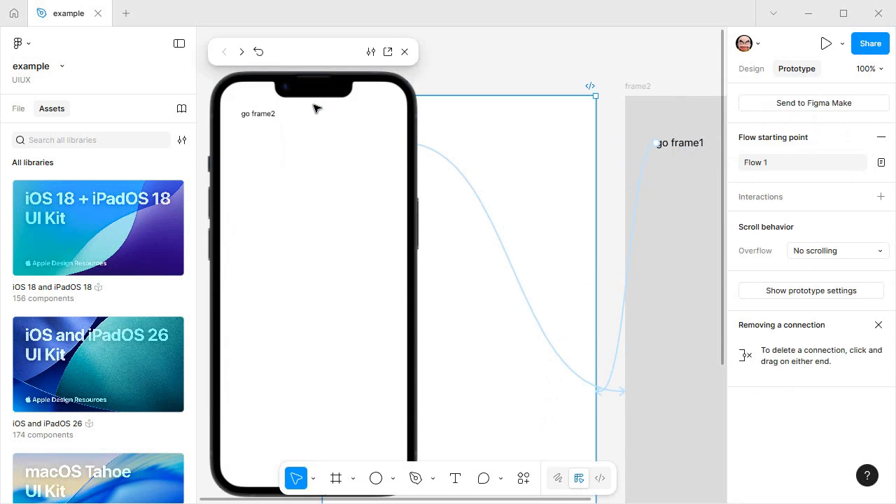
{"action": "left_click", "coordinate": [248, 118]}
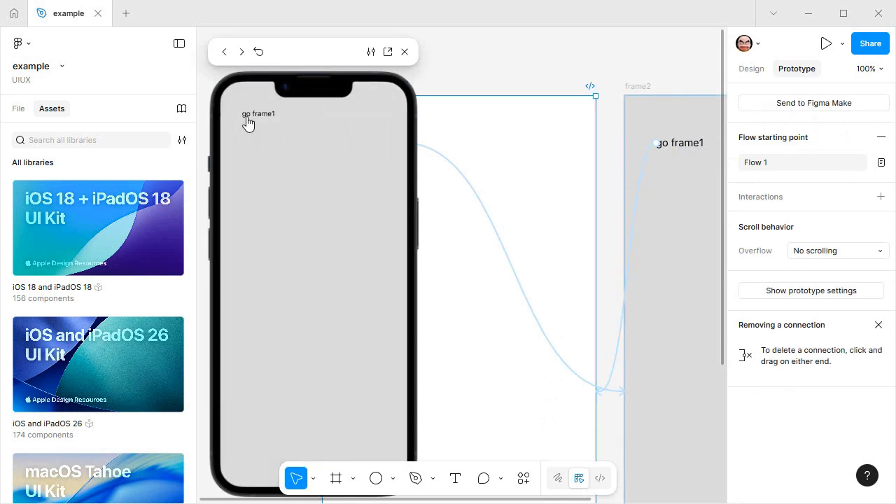
{"action": "left_click", "coordinate": [259, 122]}
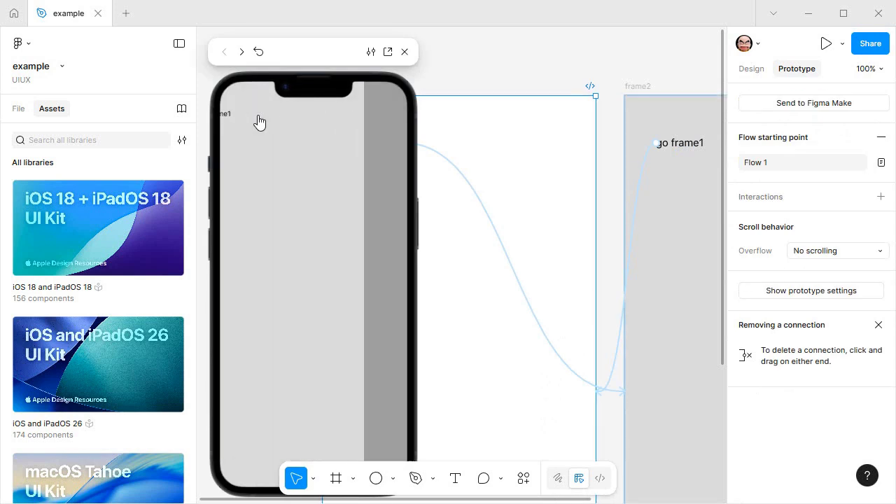
{"action": "left_click", "coordinate": [259, 123]}
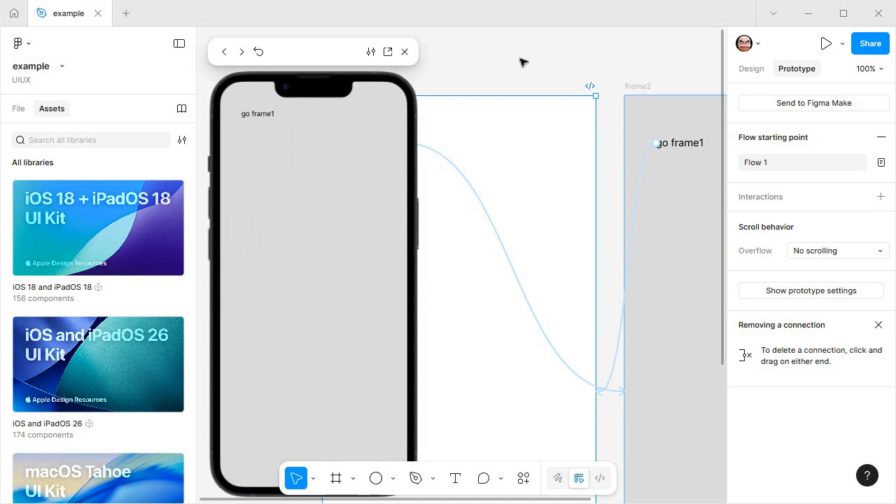
{"action": "left_click", "coordinate": [543, 56]}
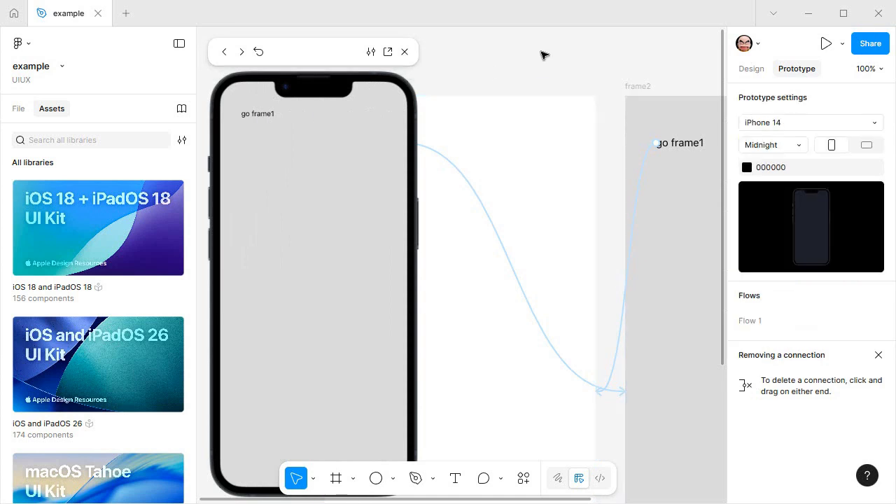
- Present the prototype in its own tab, test the frame links, and close both the presentation and the inline preview
{"action": "left_click", "coordinate": [825, 44]}
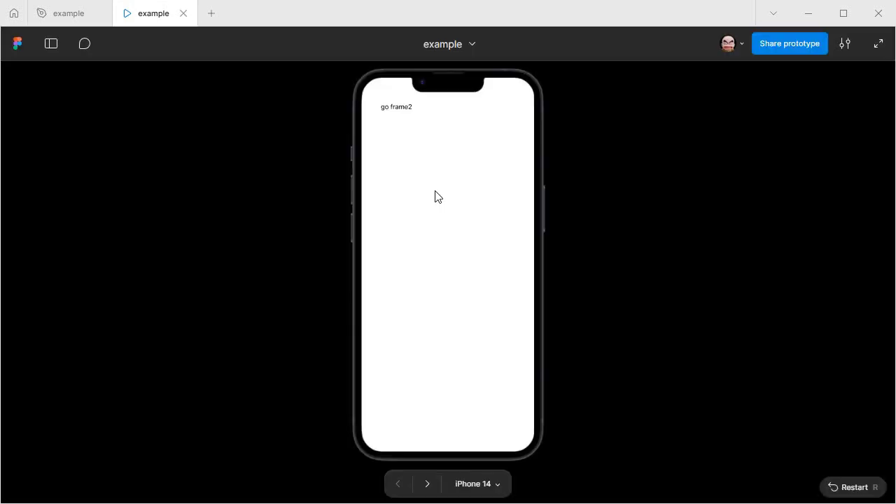
{"action": "left_click", "coordinate": [400, 107]}
{"action": "left_click", "coordinate": [401, 107]}
{"action": "left_click", "coordinate": [401, 107]}
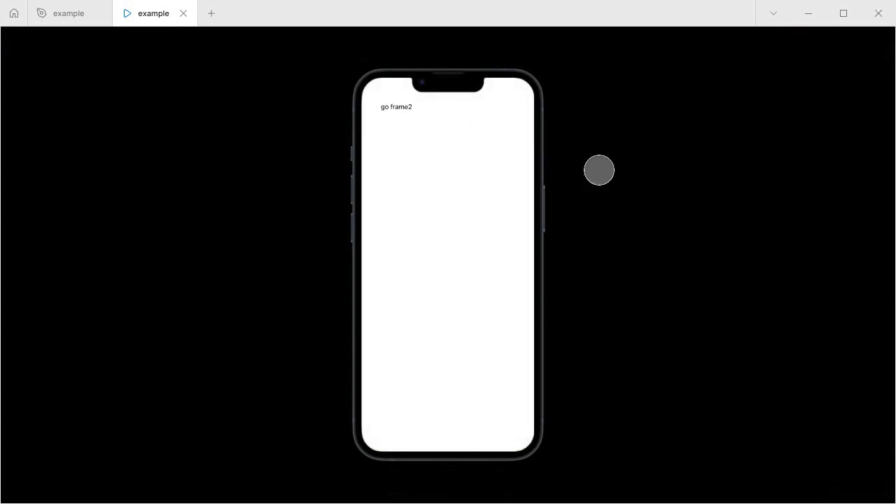
{"action": "left_click", "coordinate": [183, 17]}
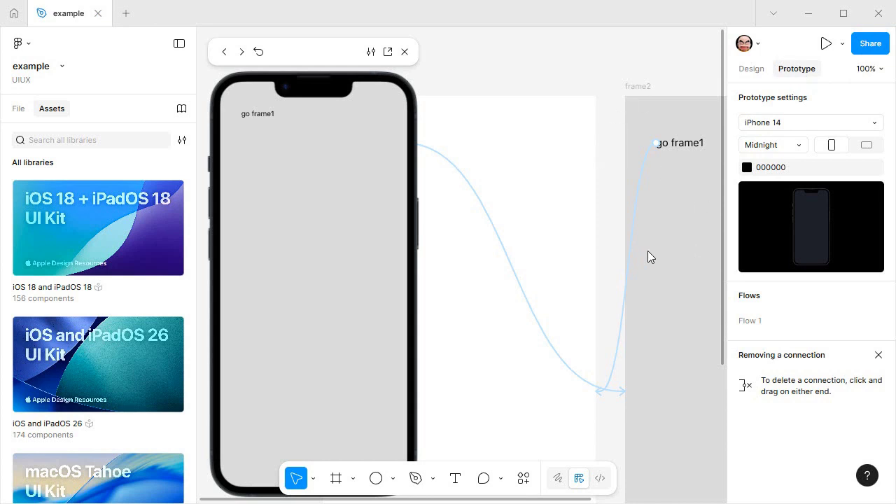
{"action": "left_click", "coordinate": [404, 53]}
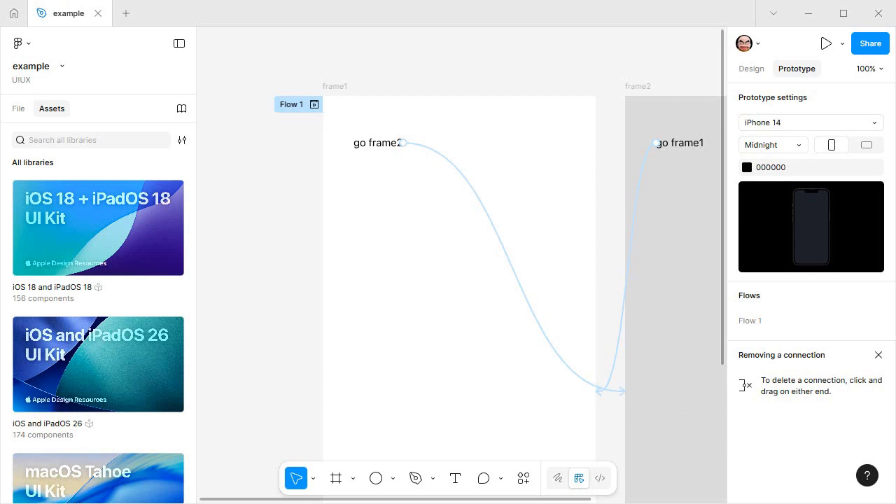
- Save a local copy of the design to the desktop folder as example.fig
{"action": "left_click", "coordinate": [25, 47]}
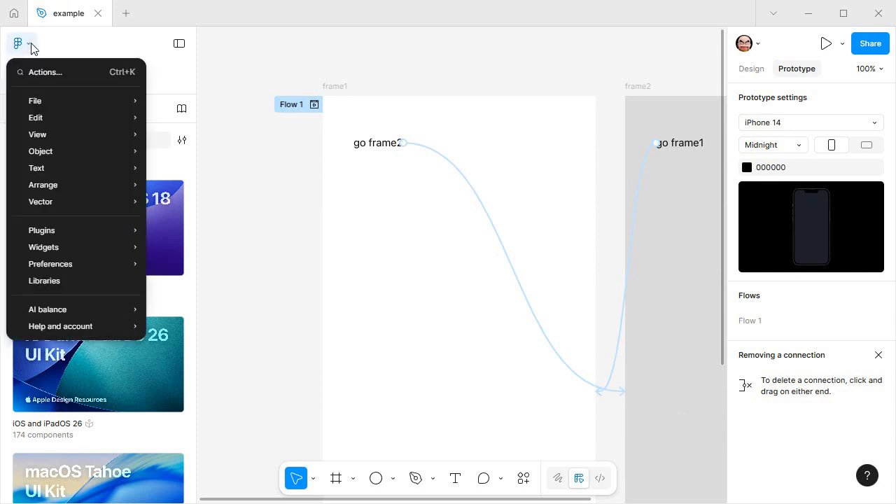
{"action": "mouse_move", "coordinate": [62, 100]}
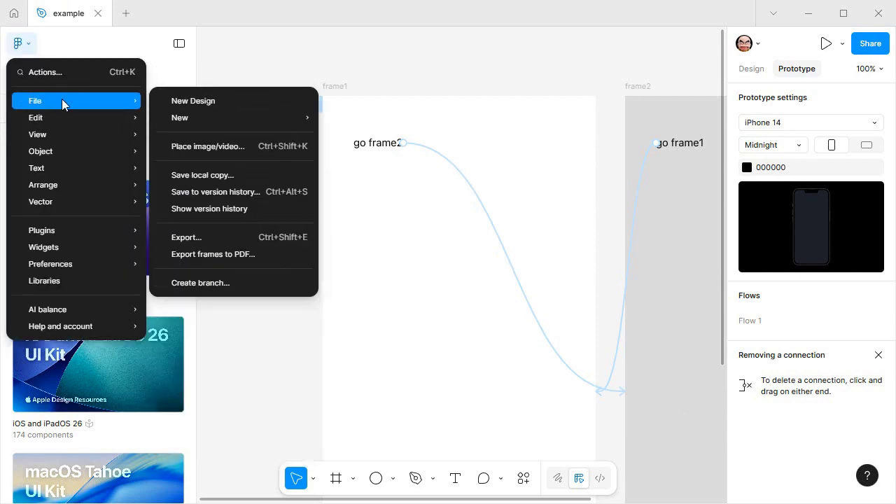
{"action": "left_click", "coordinate": [217, 175]}
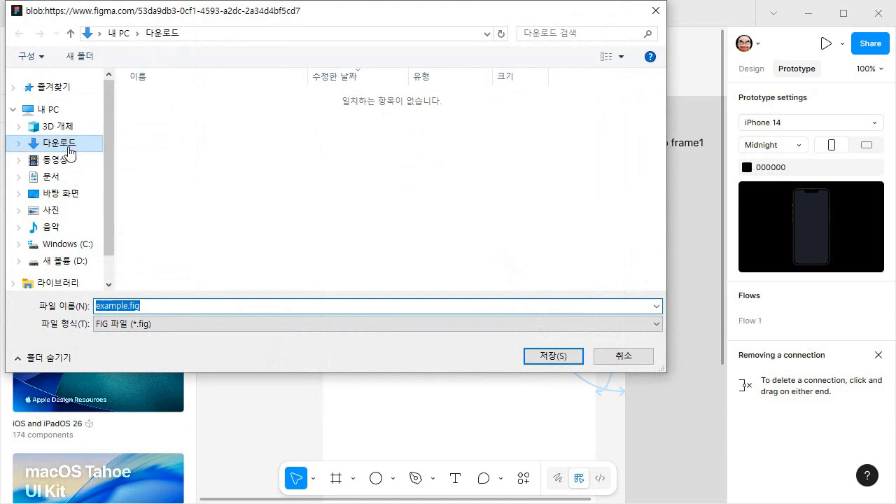
{"action": "left_click", "coordinate": [56, 196]}
{"action": "left_click", "coordinate": [168, 306]}
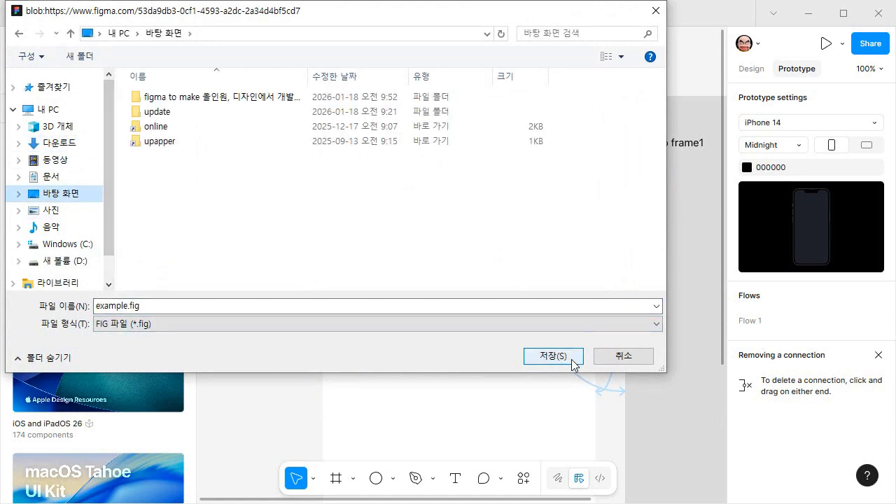
{"action": "double_click", "coordinate": [150, 305]}
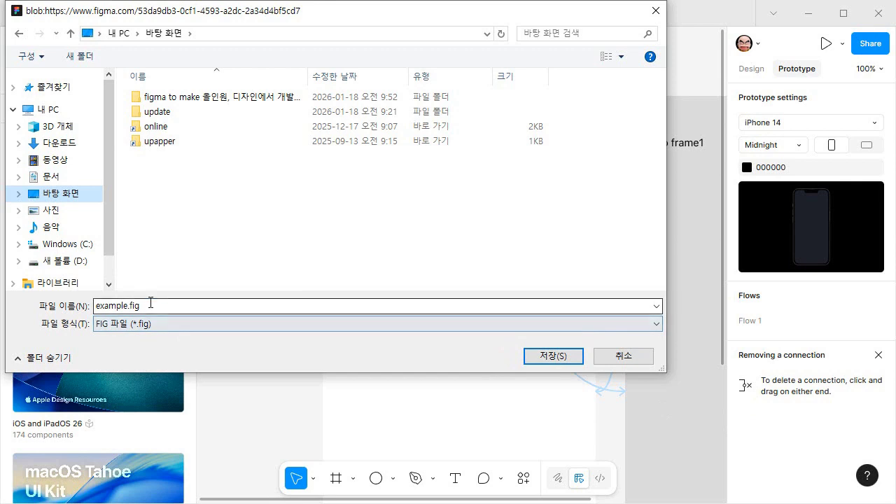
{"action": "left_click", "coordinate": [564, 359]}
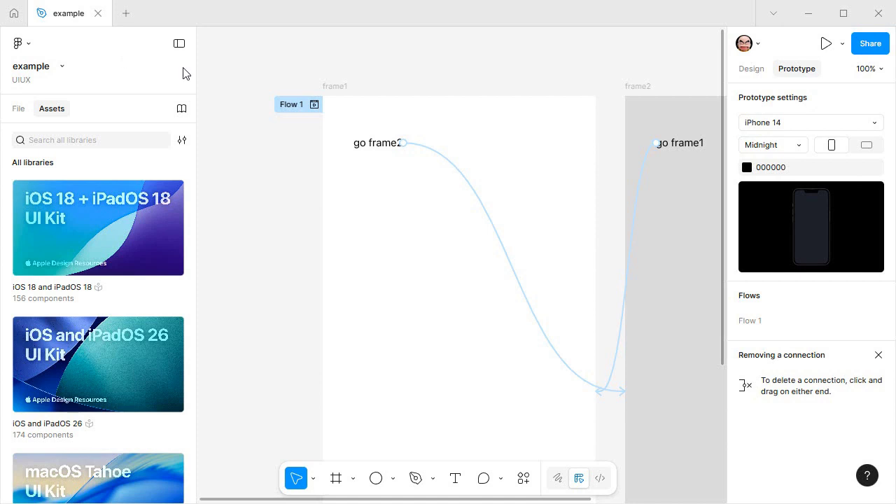
- Open the file import dialog from the home dashboard to view its options, and close it without importing anything
{"action": "left_click", "coordinate": [14, 15]}
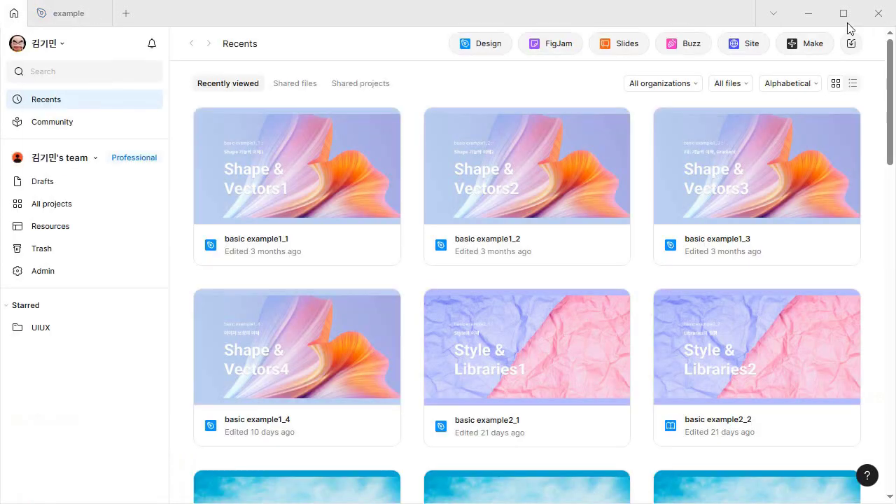
{"action": "left_click", "coordinate": [808, 12]}
{"action": "left_click", "coordinate": [820, 12]}
{"action": "left_click", "coordinate": [850, 44]}
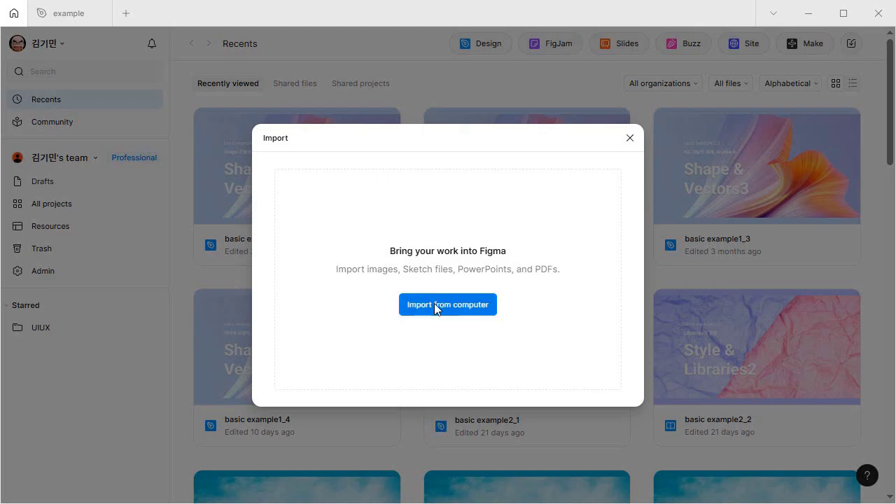
{"action": "left_click", "coordinate": [630, 140]}
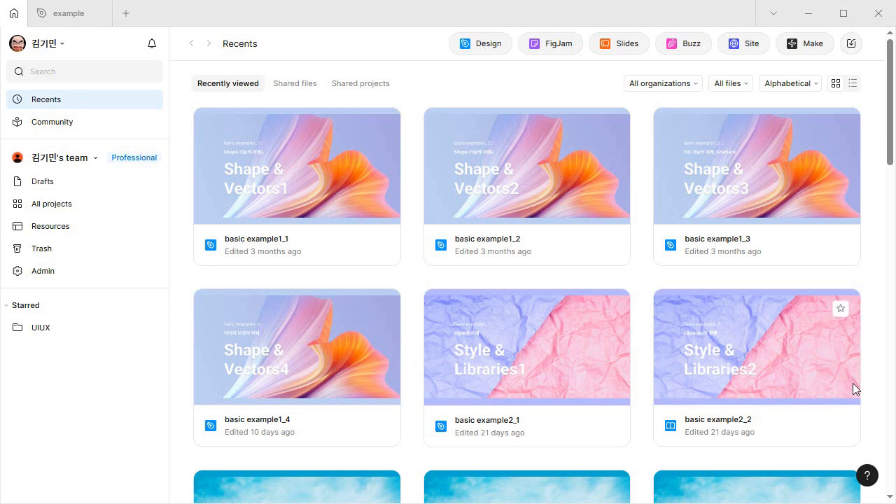
- Switch to the course PDF in Chrome and read section 1-3 on downloading Android and iOS UI templates
{"action": "key", "text": "alt+Tab"}
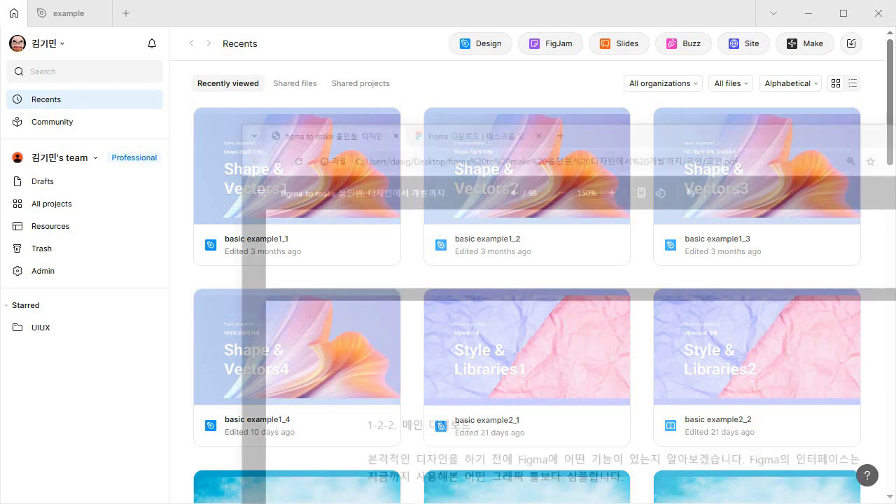
{"action": "scroll", "coordinate": [344, 289], "scroll_direction": "down", "scroll_amount": 6}
{"action": "scroll", "coordinate": [344, 289], "scroll_direction": "down", "scroll_amount": 20}
{"action": "scroll", "coordinate": [344, 289], "scroll_direction": "down", "scroll_amount": 20}
{"action": "scroll", "coordinate": [344, 289], "scroll_direction": "down", "scroll_amount": 20}
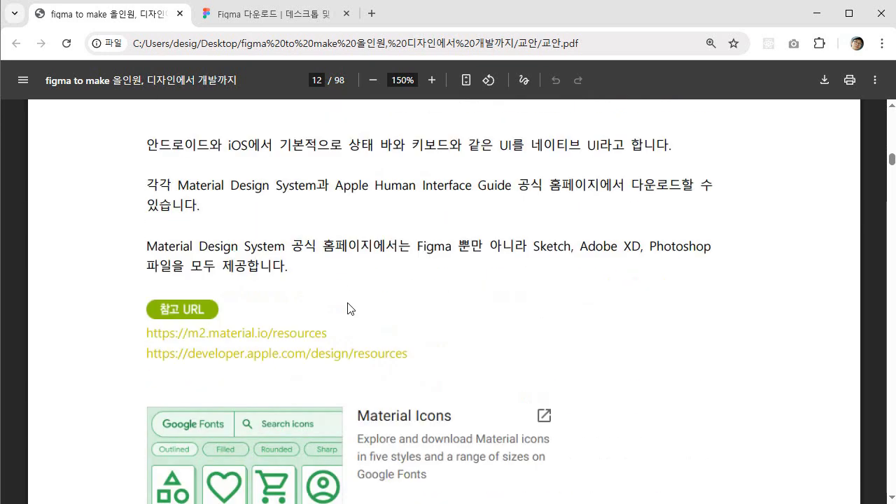
{"action": "scroll", "coordinate": [448, 355], "scroll_direction": "up", "scroll_amount": 2}
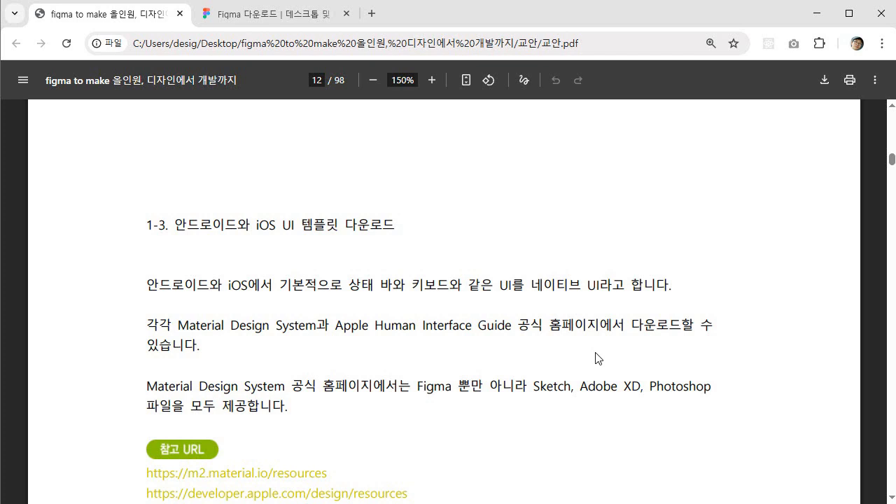
{"action": "scroll", "coordinate": [549, 388], "scroll_direction": "down", "scroll_amount": 2}
- Follow the guide's m2.material.io/resources link and open the Material Icons collection on Google Fonts
{"action": "left_click", "coordinate": [253, 340]}
{"action": "left_click", "coordinate": [433, 20]}
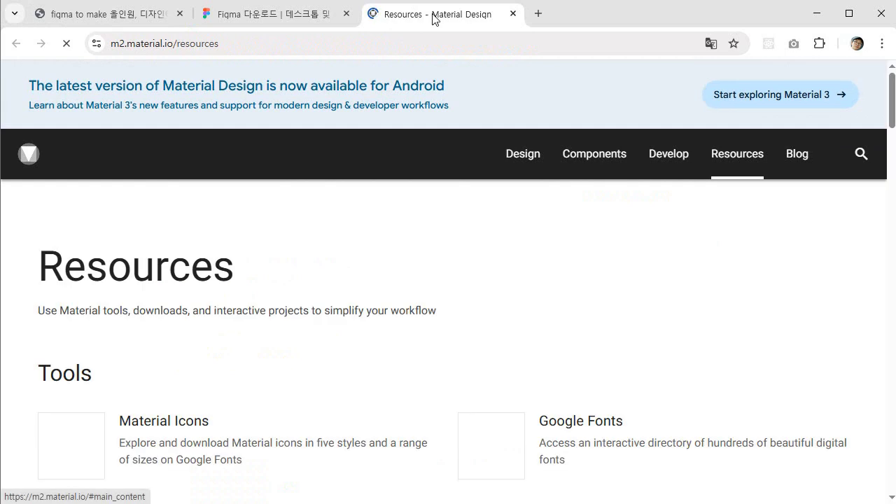
{"action": "scroll", "coordinate": [406, 342], "scroll_direction": "down", "scroll_amount": 2}
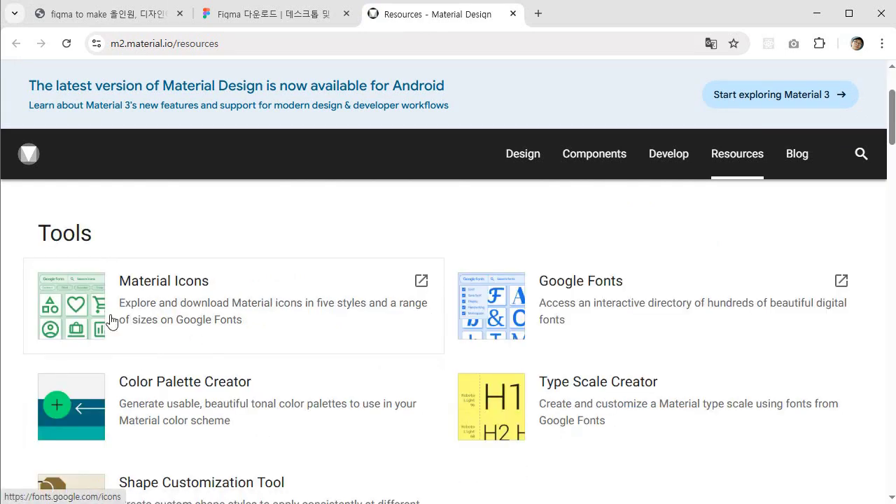
{"action": "left_click", "coordinate": [154, 322]}
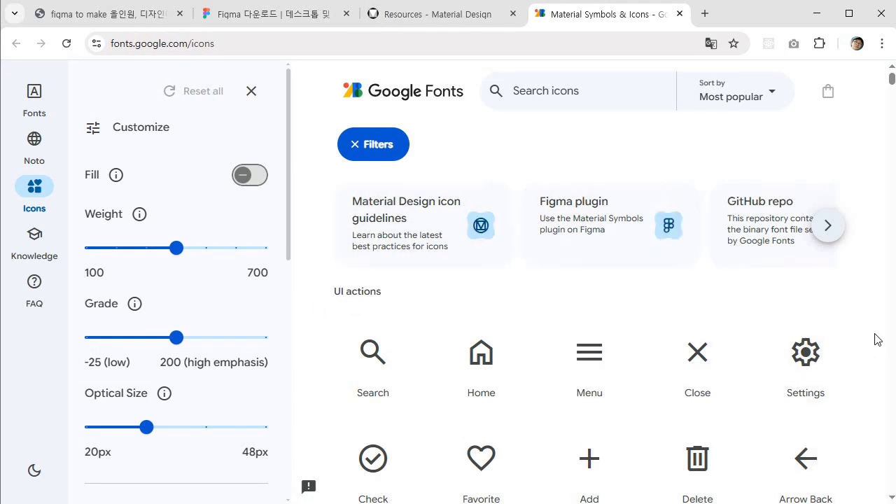
- Download the Delete icon as a PNG to the desktop folder, keeping the suggested file name
{"action": "scroll", "coordinate": [893, 349], "scroll_direction": "down", "scroll_amount": 2}
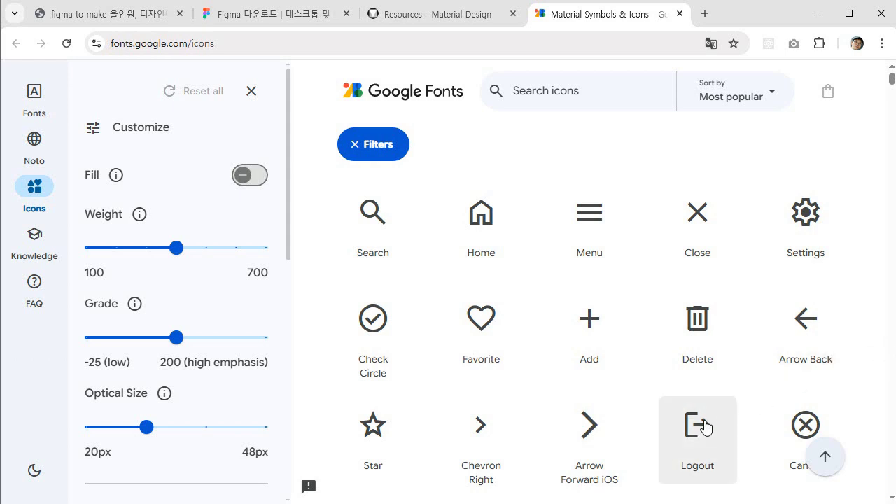
{"action": "left_click", "coordinate": [698, 324]}
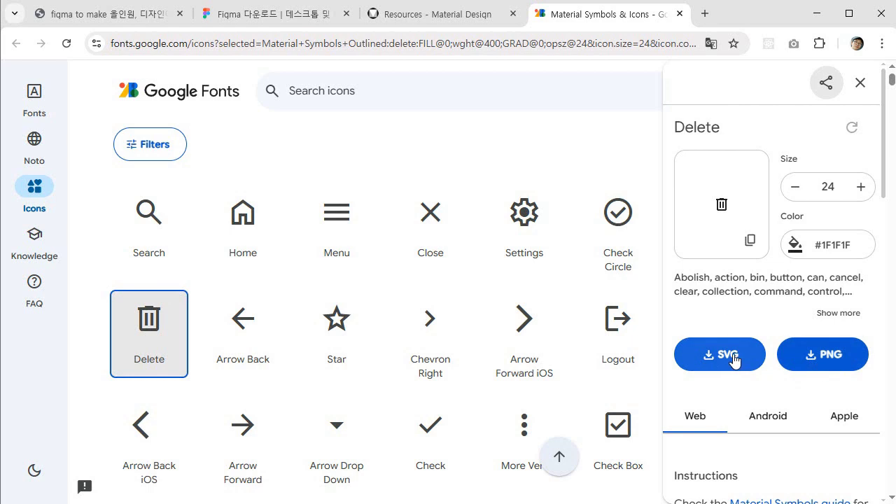
{"action": "left_click", "coordinate": [828, 357]}
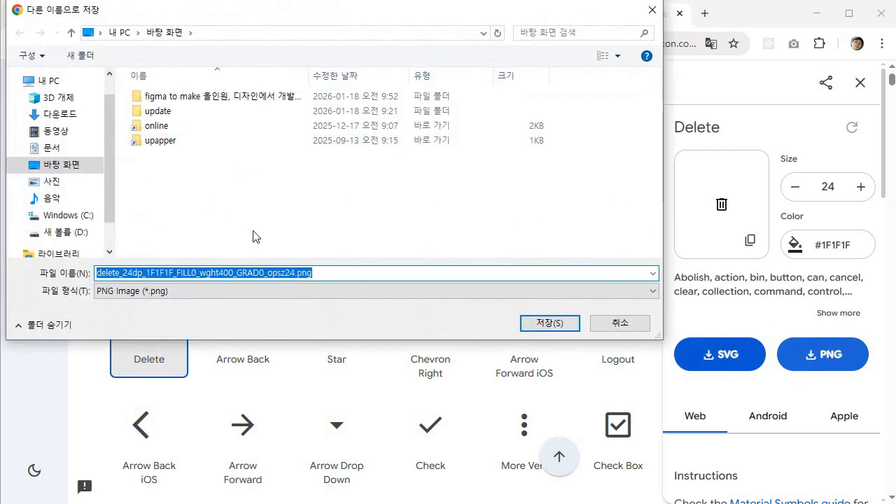
{"action": "left_click", "coordinate": [550, 323]}
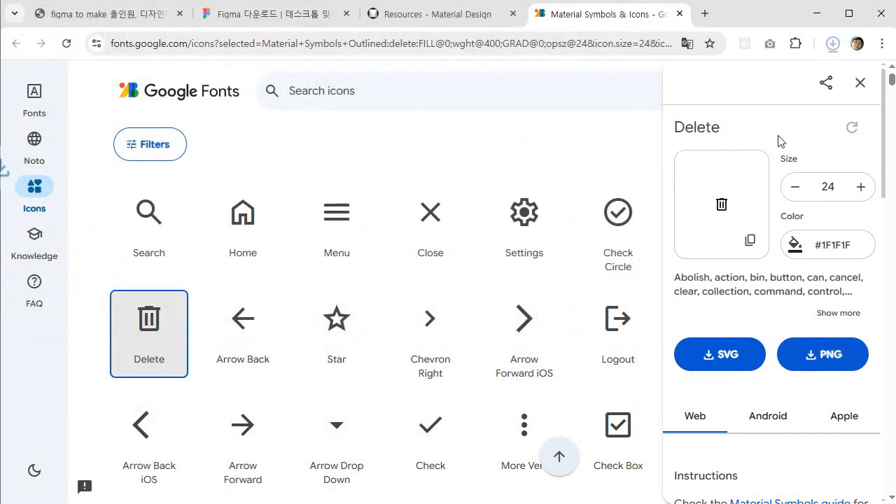
- Return to the example file in Figma, place the downloaded Delete icon in frame1 below the "go frame2" text, and select it
{"action": "left_click", "coordinate": [817, 12]}
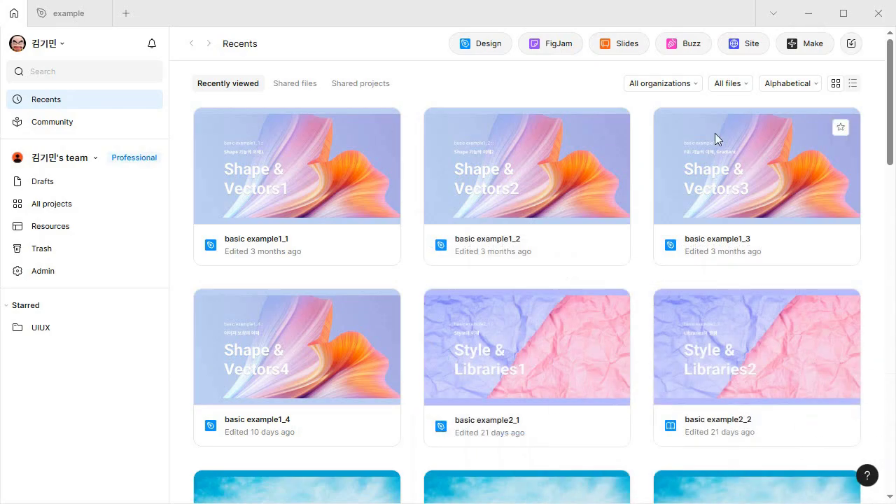
{"action": "left_click", "coordinate": [70, 15]}
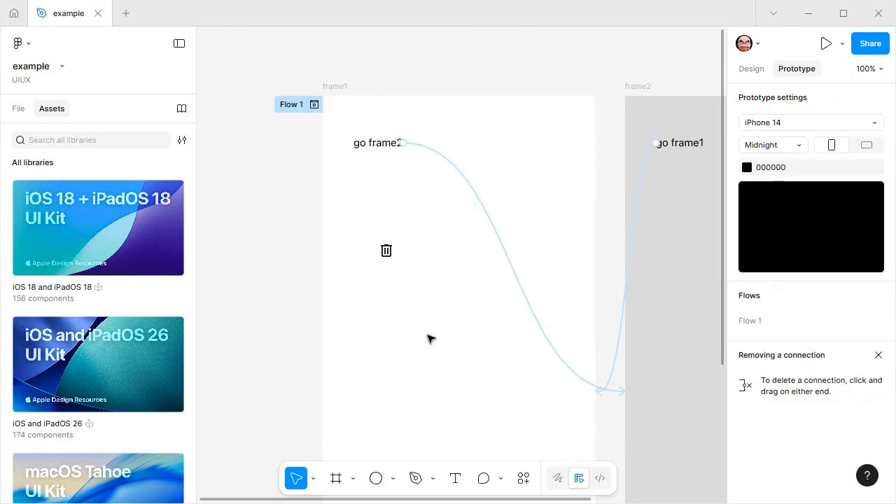
{"action": "left_click", "coordinate": [392, 252]}
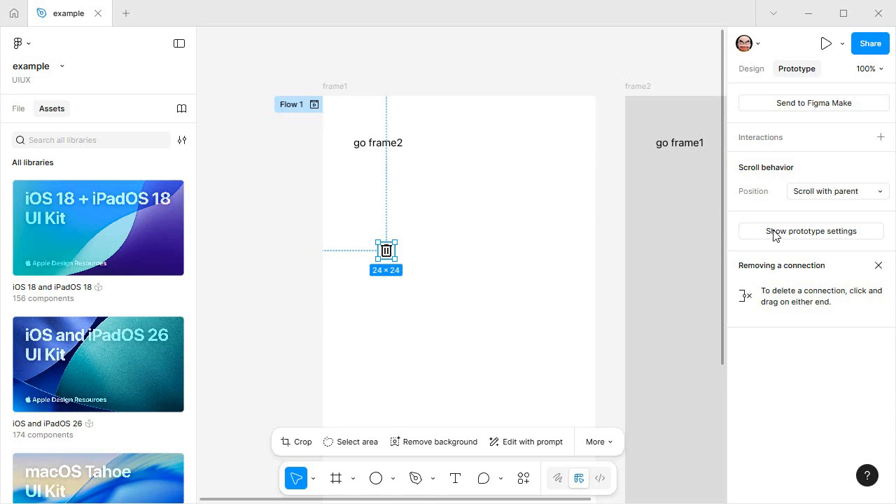
- Open the account settings from the home dashboard and view the Community profile details
{"action": "left_click", "coordinate": [14, 14]}
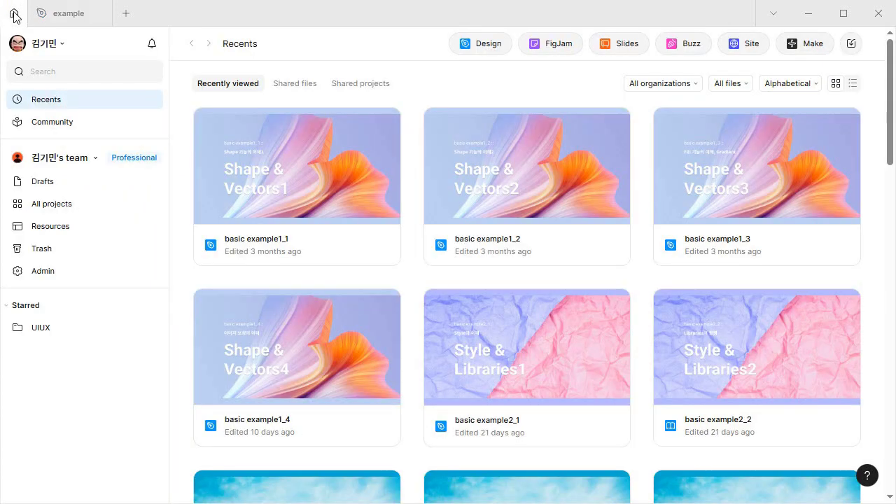
{"action": "left_click", "coordinate": [66, 50]}
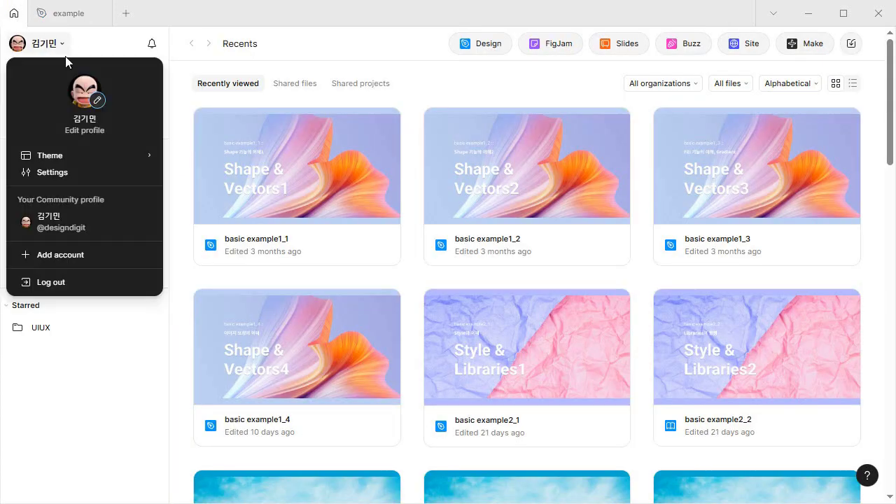
{"action": "left_click", "coordinate": [50, 170]}
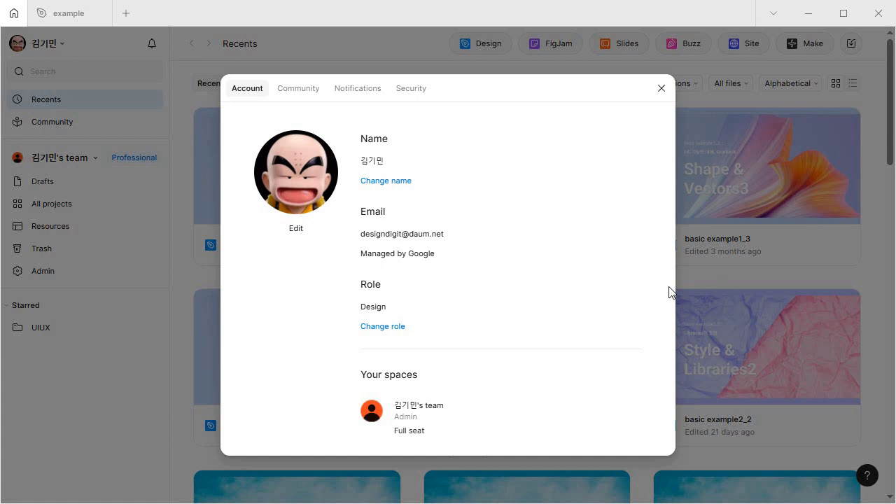
{"action": "left_click", "coordinate": [294, 88]}
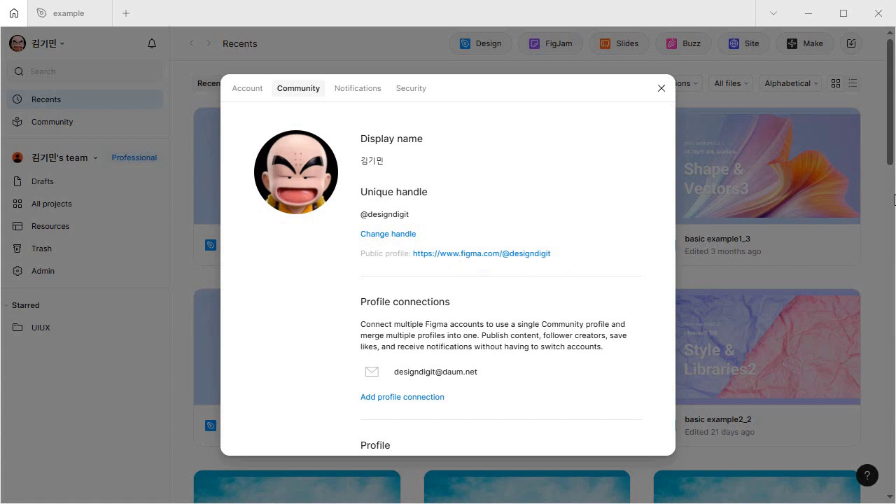
- Open the account's public Community profile page and look over its published resources
{"action": "triple_click", "coordinate": [507, 260]}
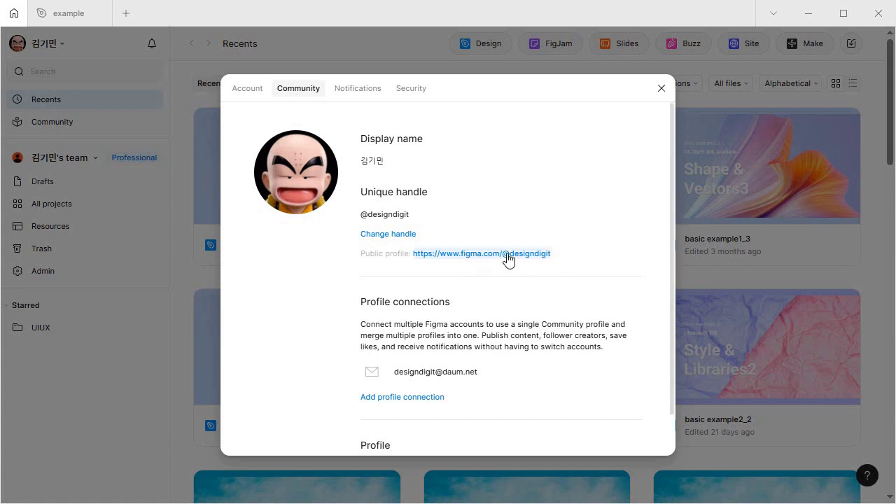
{"action": "left_click", "coordinate": [508, 260]}
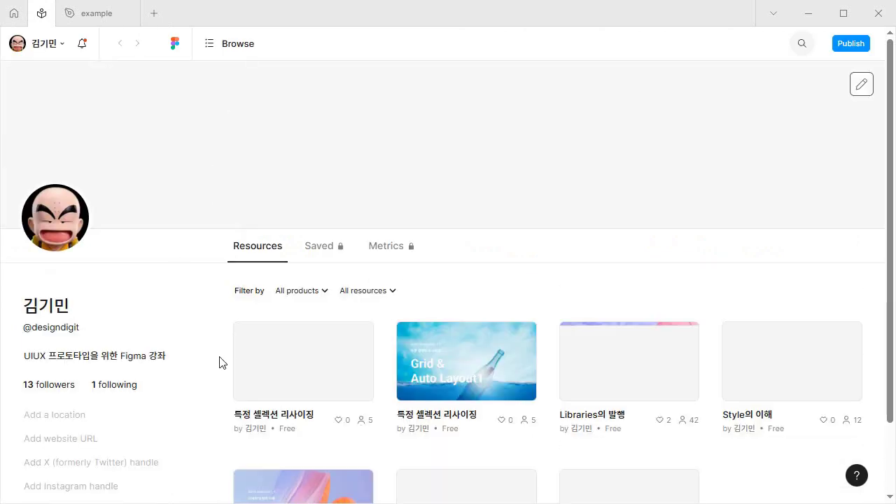
{"action": "scroll", "coordinate": [223, 353], "scroll_direction": "down", "scroll_amount": 1}
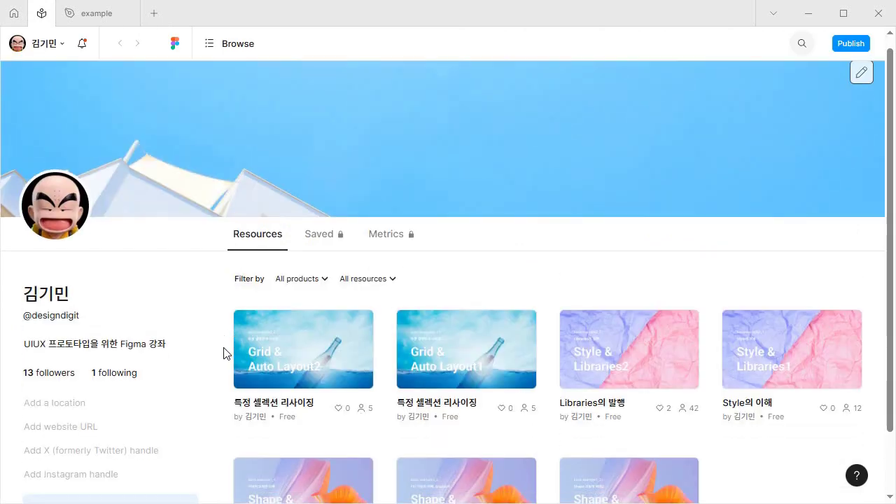